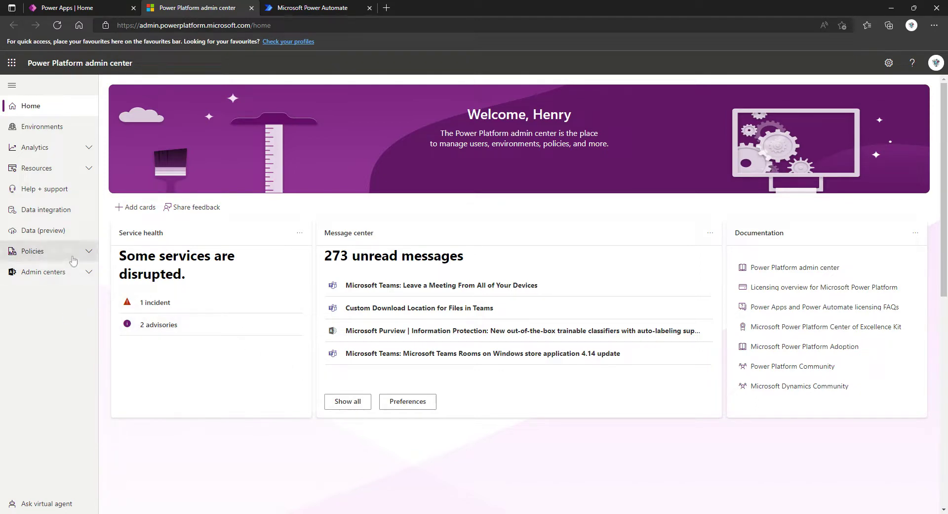
left_click(291, 25)
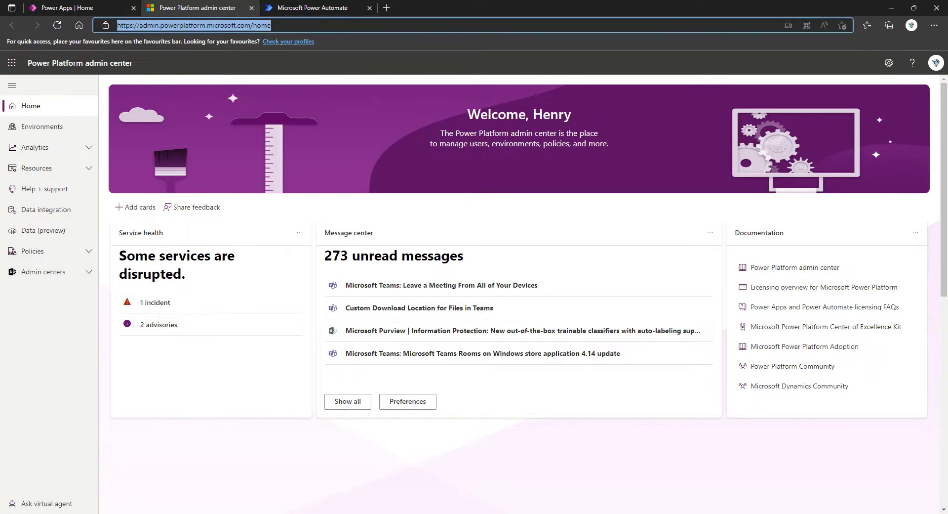
type("https:/")
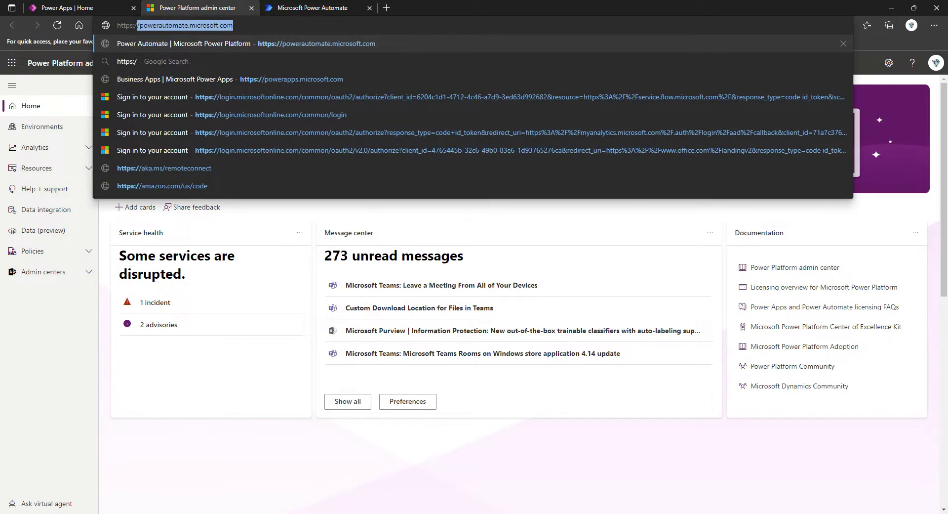
type("/")
type("aka.")
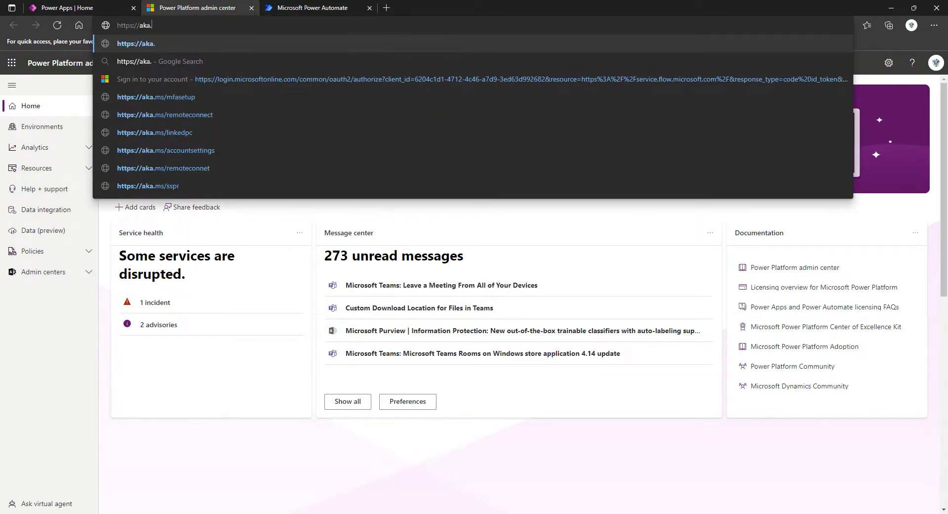
type("ms/")
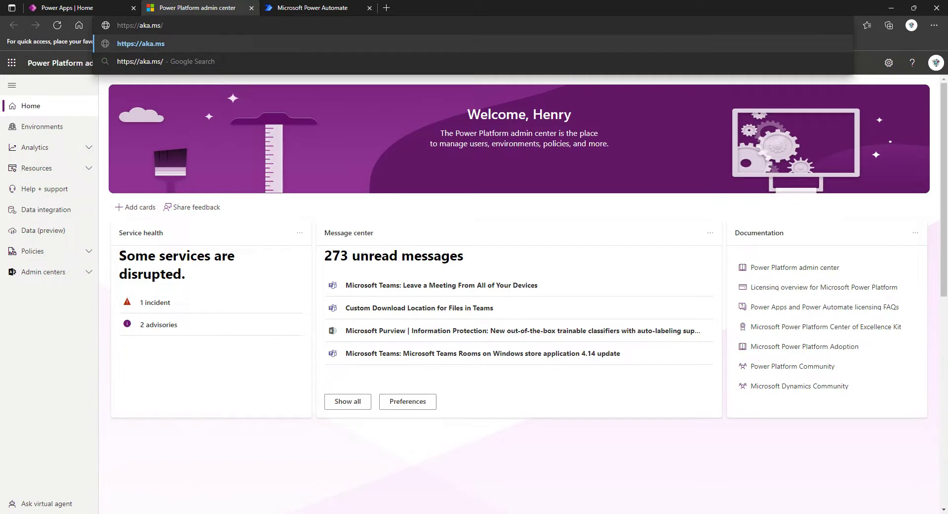
type("ppac")
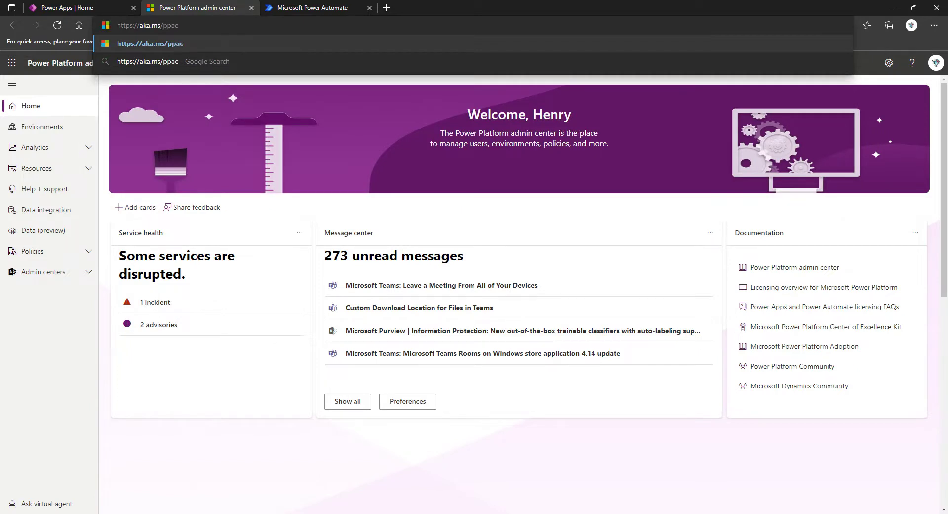
key("Return")
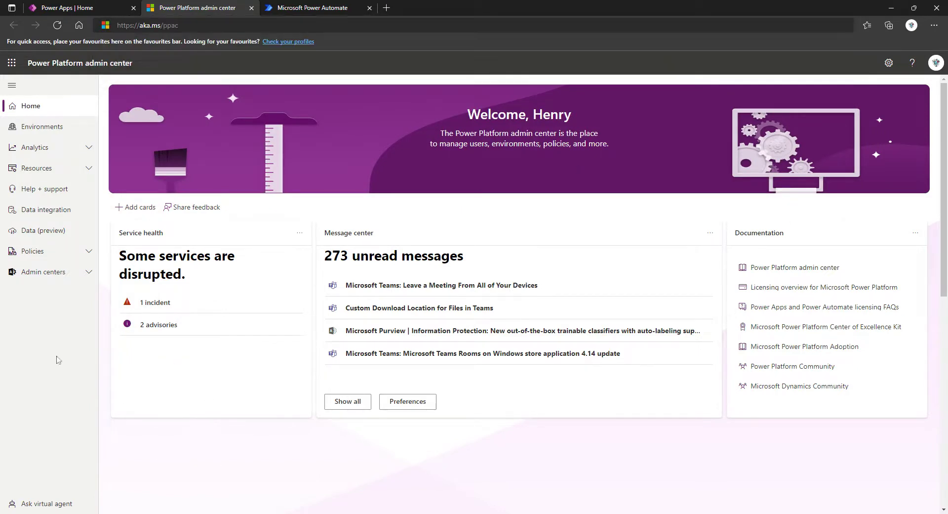
- Delete the Default policy from the tenant's data policies and start creating a new policy
left_click(58, 253)
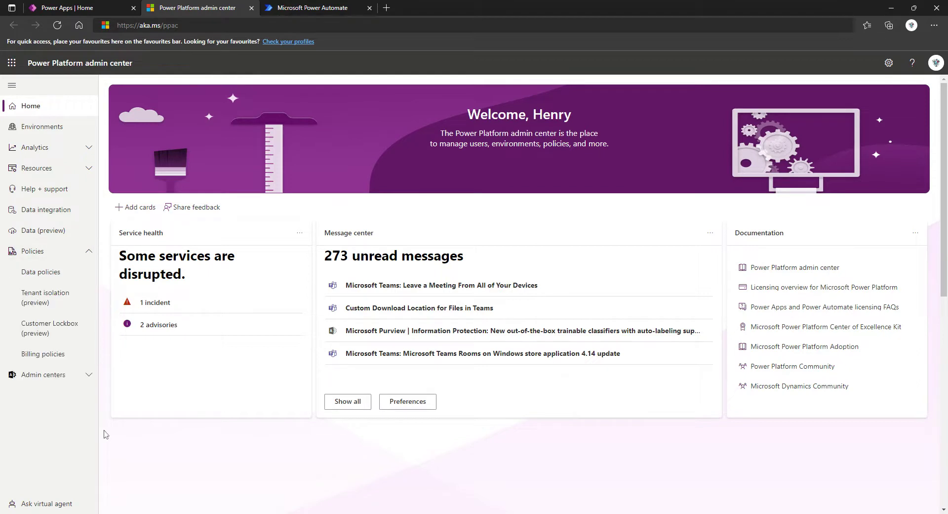
left_click(35, 273)
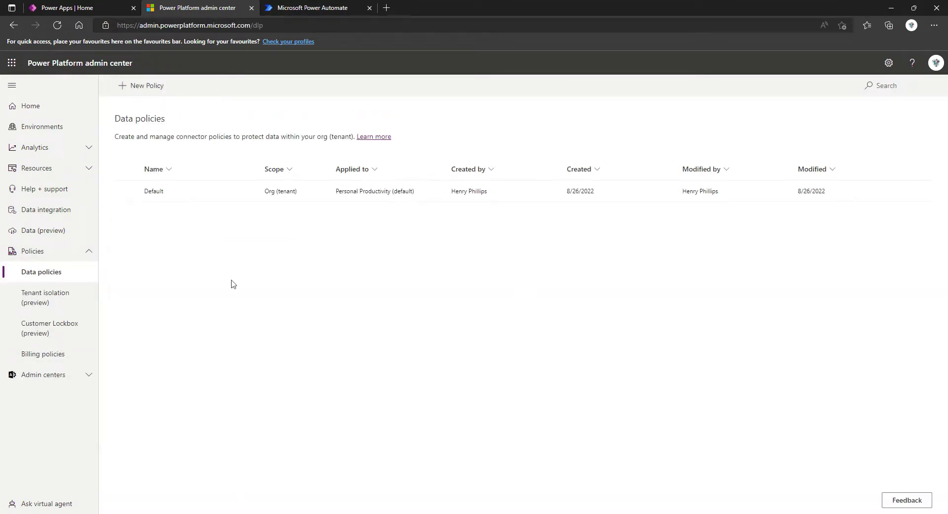
left_click(127, 191)
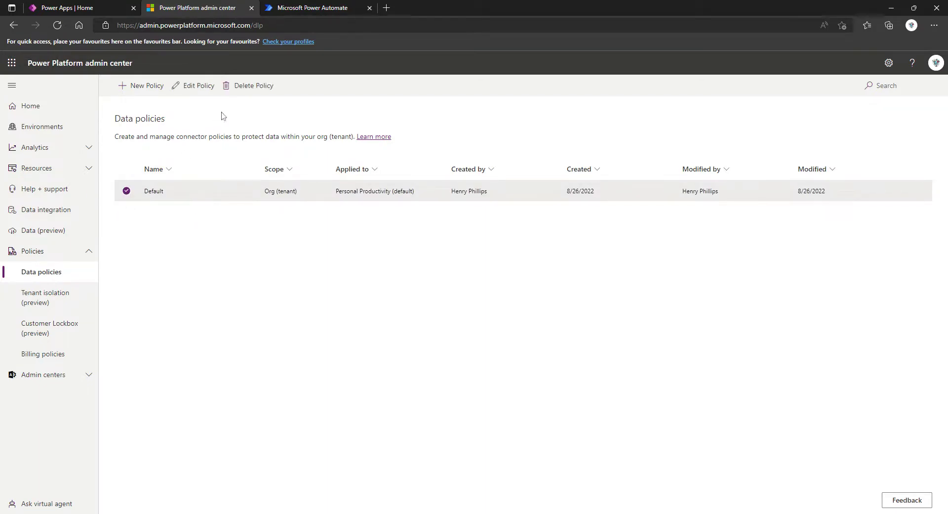
left_click(247, 85)
left_click(476, 305)
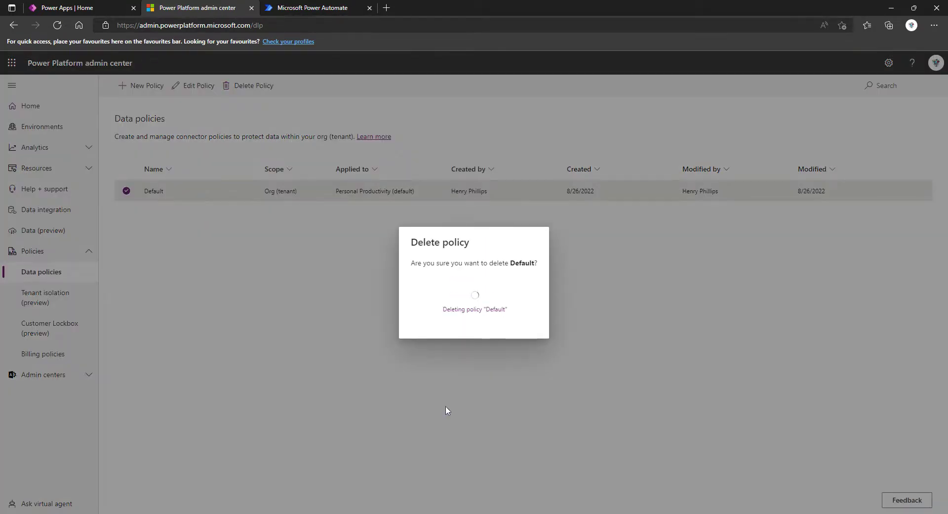
left_click(516, 413)
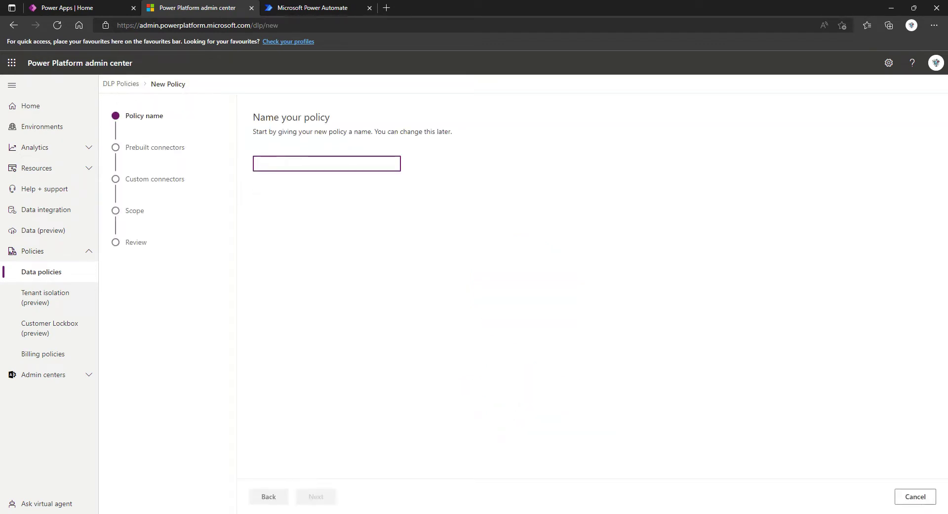
type("Default")
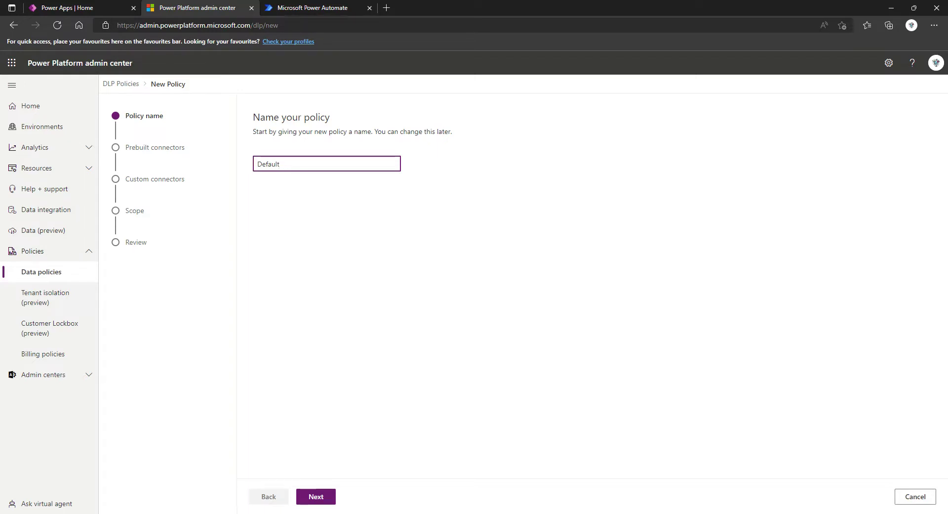
key("BackSpace")
key("BackSpace")
key("BackSpace")
key("BackSpace")
key("BackSpace")
key("BackSpace")
key("BackSpace")
- Name the new policy Personal Productivity (default) and continue to the prebuilt connectors
type("Personal Prod")
type("ucti")
type("bitity")
key("BackSpace")
key("BackSpace")
key("BackSpace")
key("BackSpace")
key("BackSpace")
key("BackSpace")
type("vity (default)")
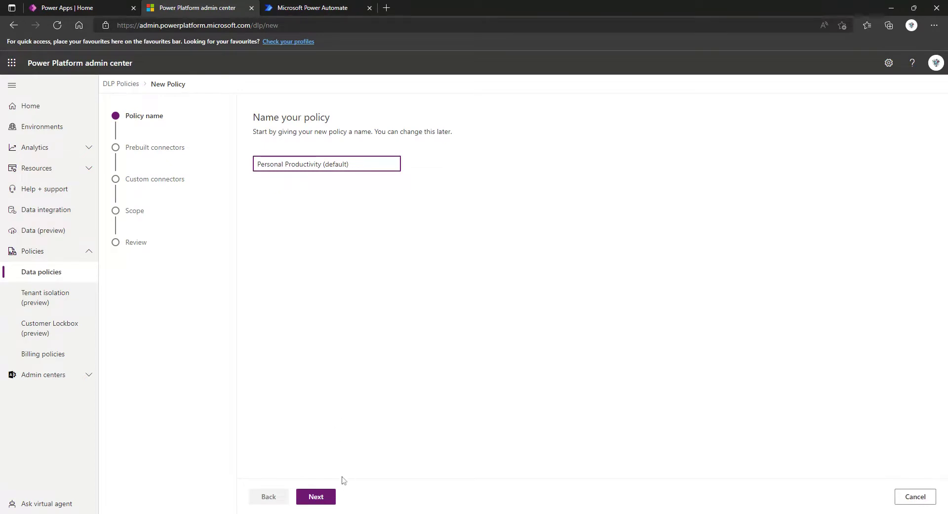
left_click(316, 497)
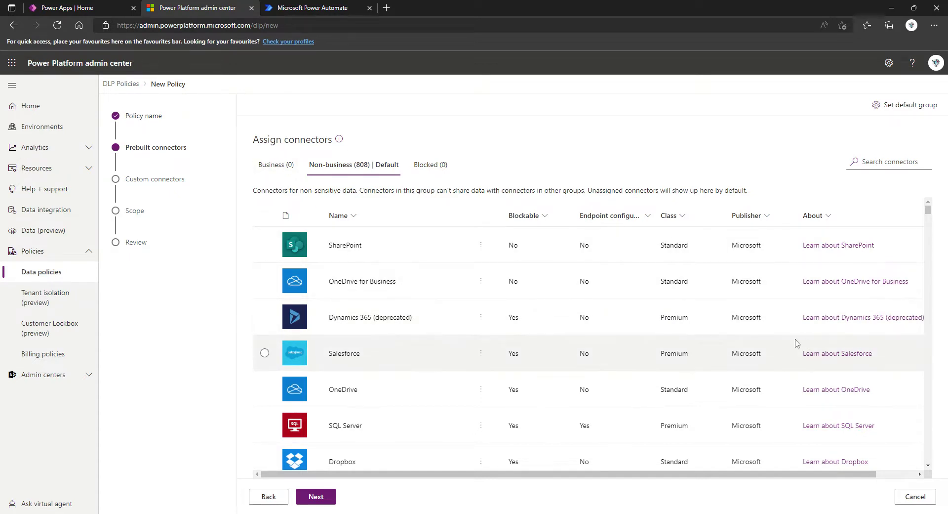
- Filter the non-business connectors by class to show only Premium ones
left_click(678, 219)
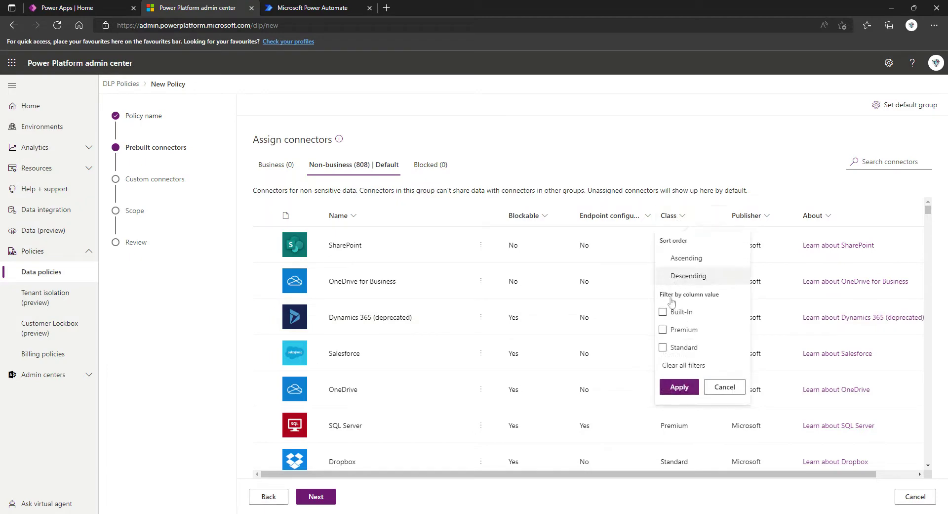
left_click(666, 330)
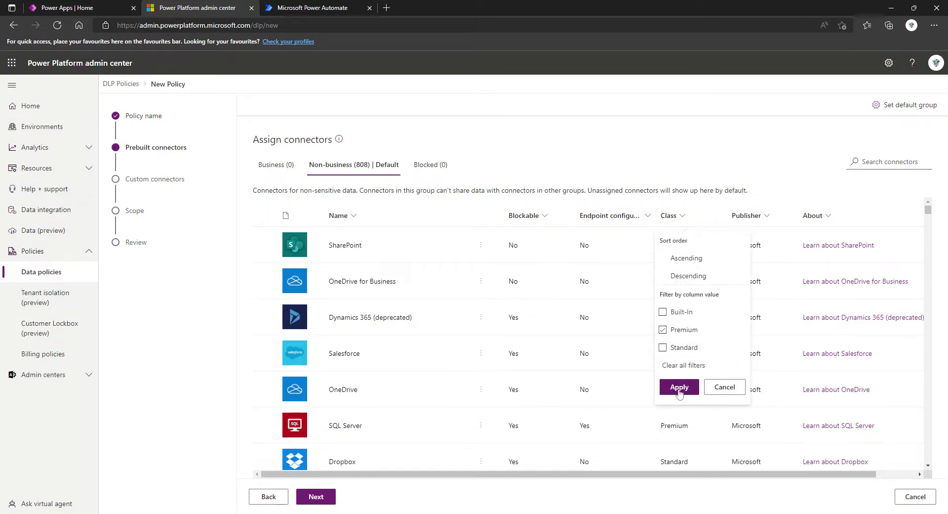
left_click(679, 387)
- Change the connector class filter to Standard and Built-In, excluding Premium
left_click(692, 216)
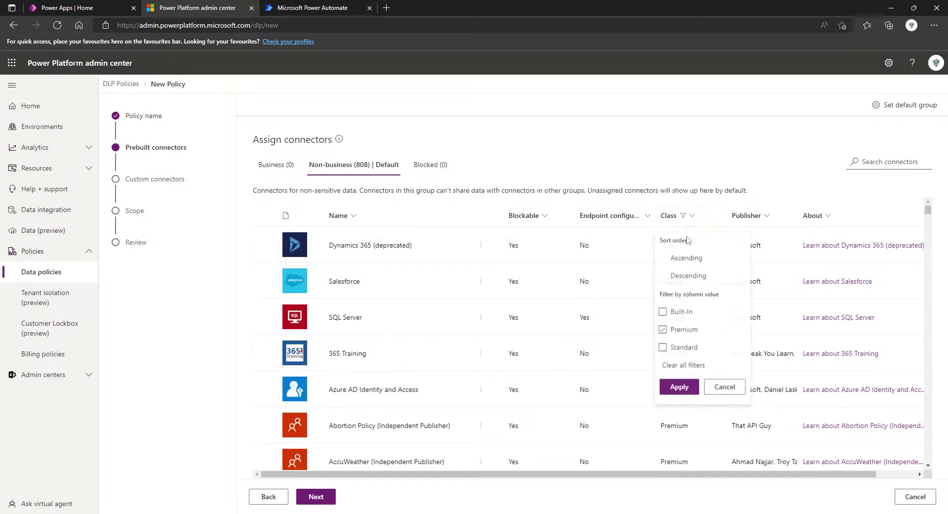
left_click(663, 331)
left_click(663, 329)
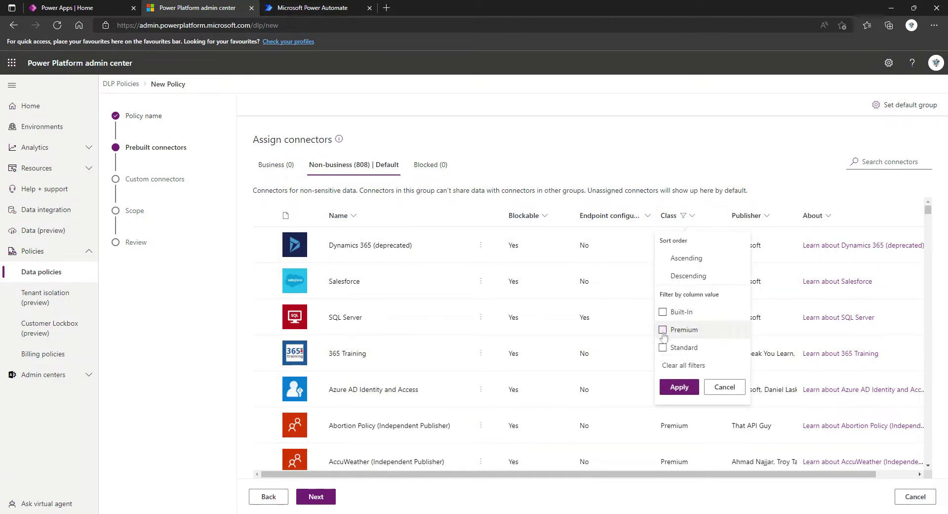
left_click(663, 347)
left_click(663, 312)
left_click(673, 386)
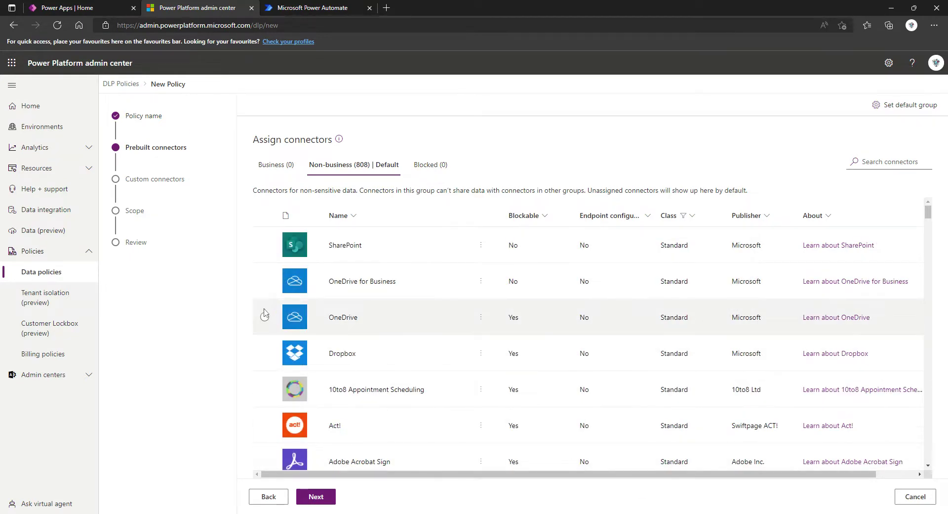
- Select the SharePoint and OneDrive for Business connectors in the non-business group
left_click(265, 245)
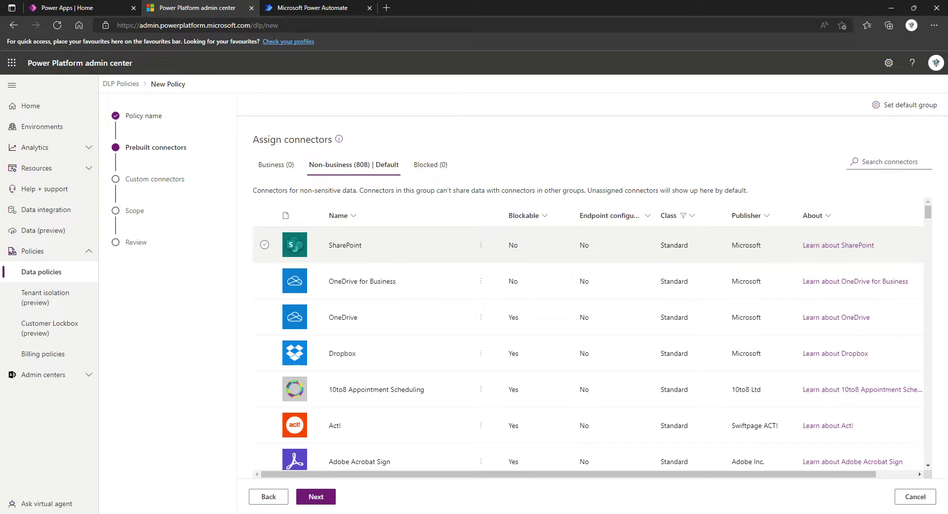
left_click(265, 245)
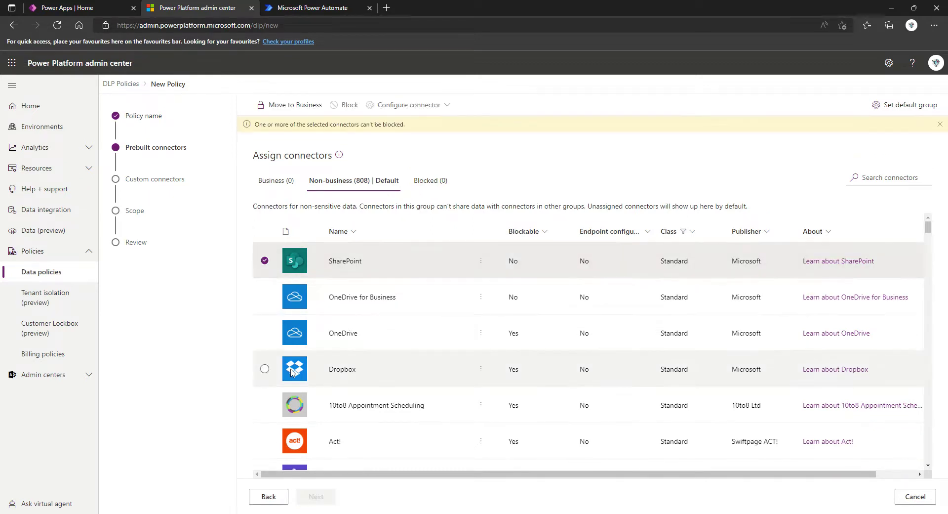
left_click(265, 296)
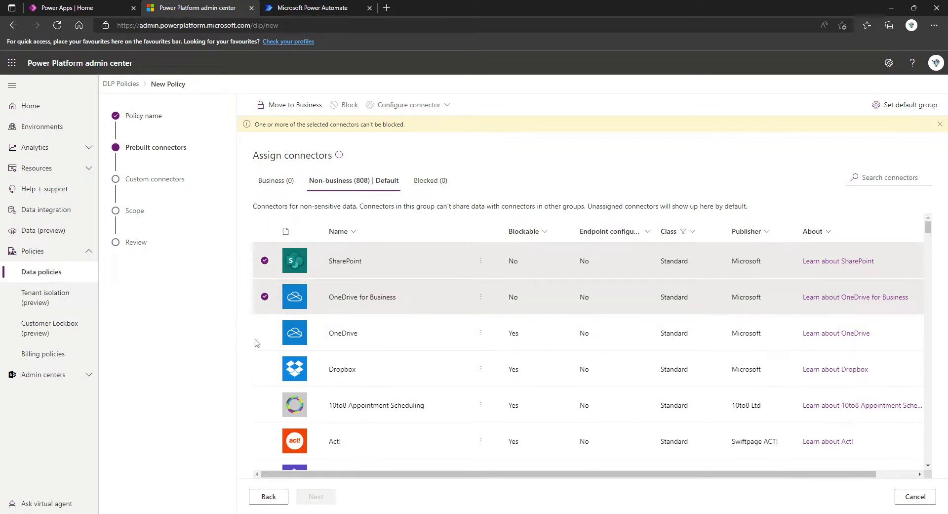
- Select the Approvals connector, then clear its selection again
scroll(331, 364, "down", 4)
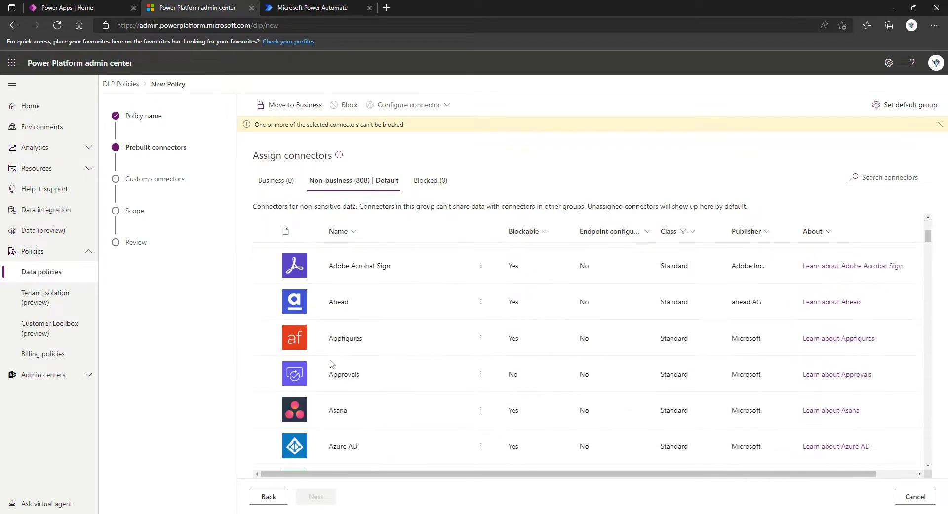
scroll(331, 364, "down", 2)
left_click(264, 306)
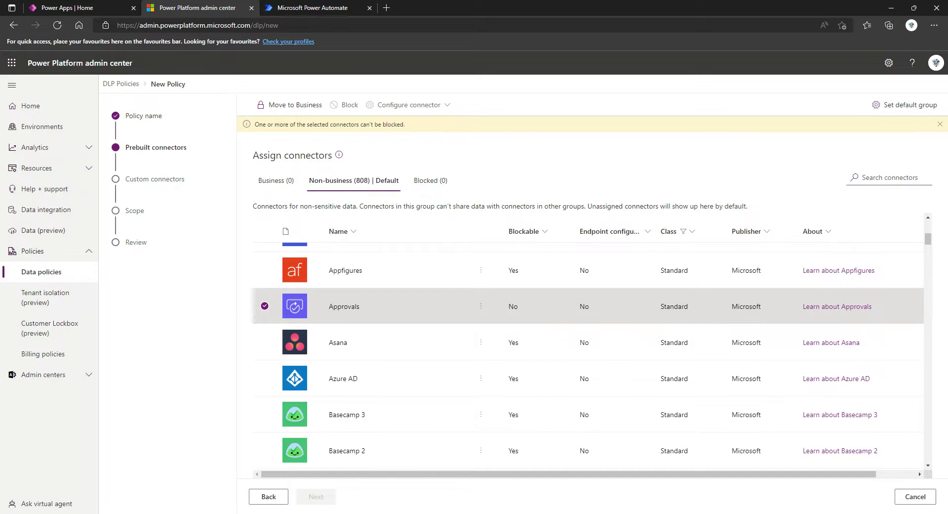
left_click(265, 306)
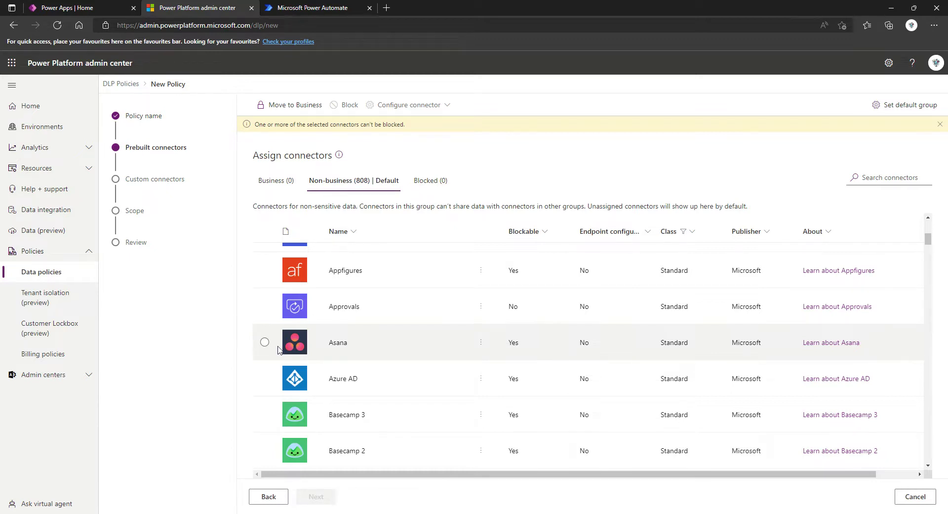
- Add the Excel, Excel Online (OneDrive) and Excel Online (Business) connectors to the selection
scroll(278, 350, "down", 3)
scroll(278, 350, "down", 10)
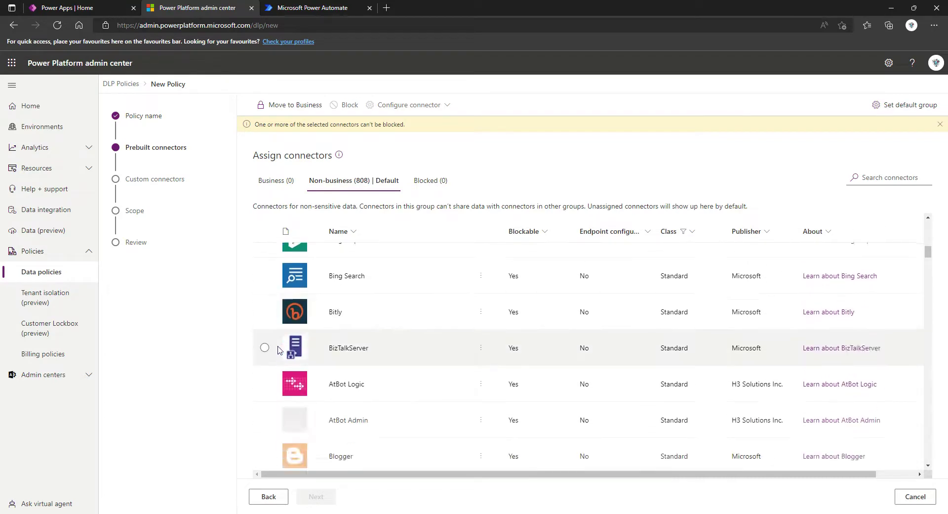
scroll(278, 349, "down", 10)
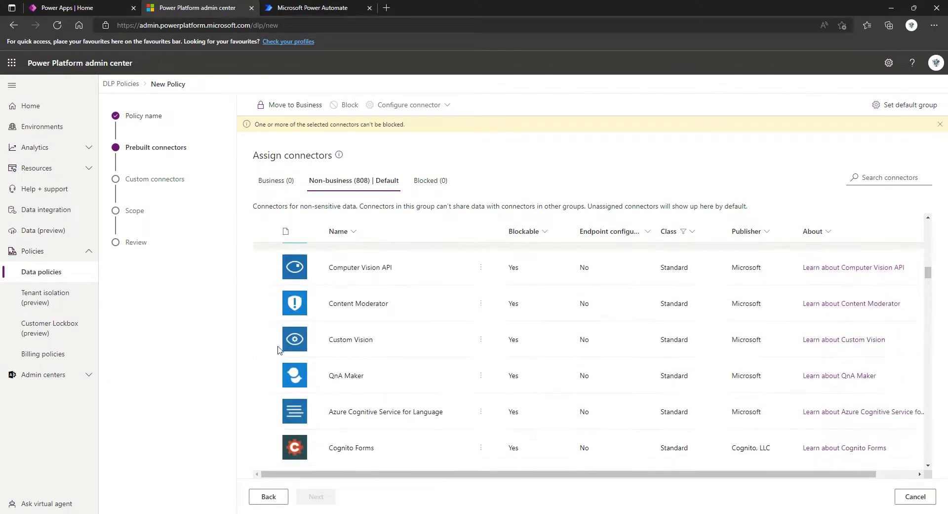
scroll(278, 350, "down", 10)
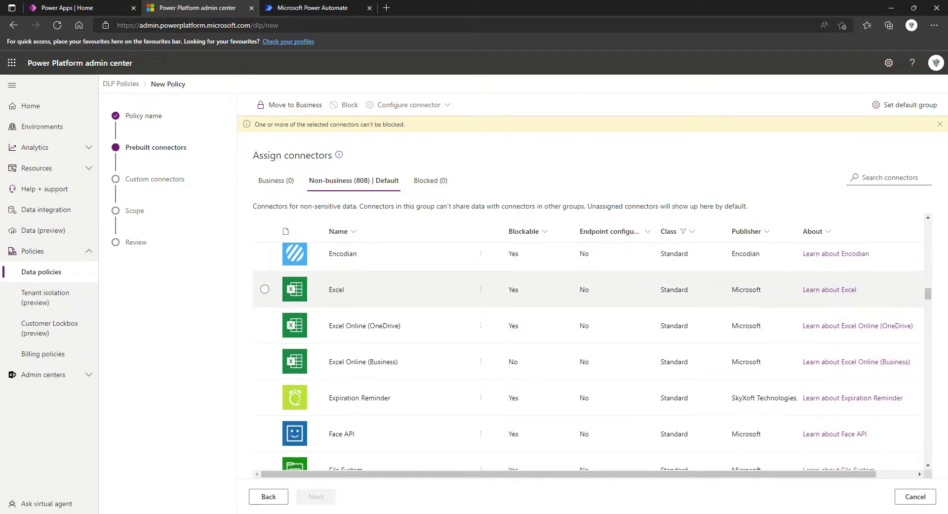
left_click(265, 288)
left_click(265, 325)
left_click(265, 361)
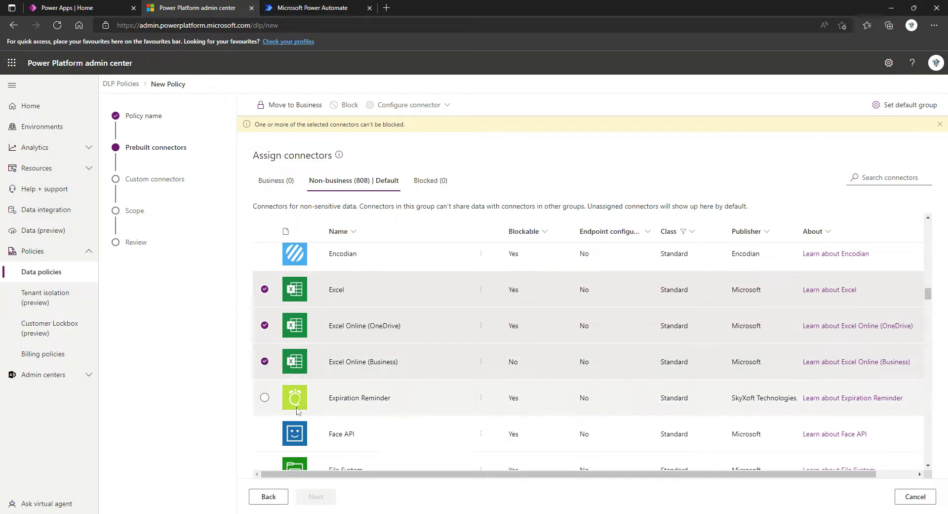
- Remove the Excel and Excel Online (Business) connectors from the selection, keeping Excel Online (OneDrive)
scroll(360, 325, "down", 1)
scroll(360, 326, "down", 1)
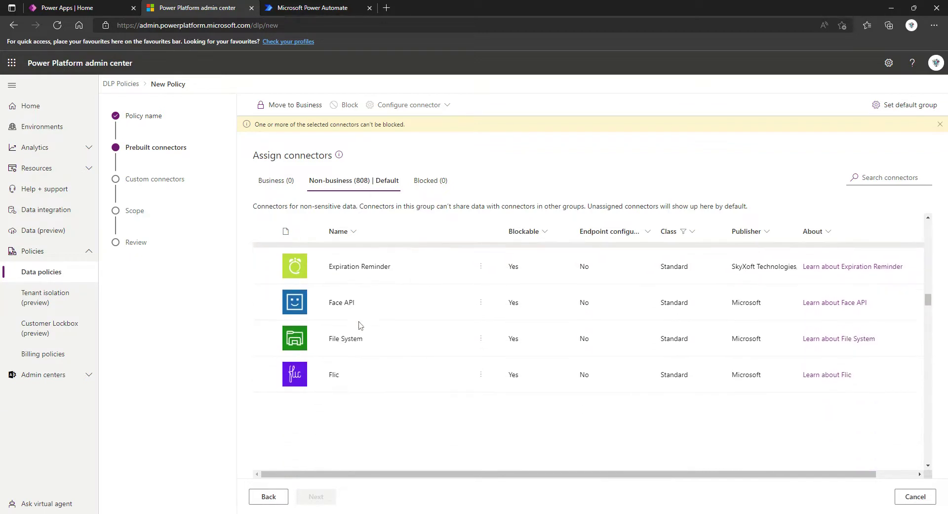
scroll(357, 361, "up", 1)
scroll(357, 360, "up", 2)
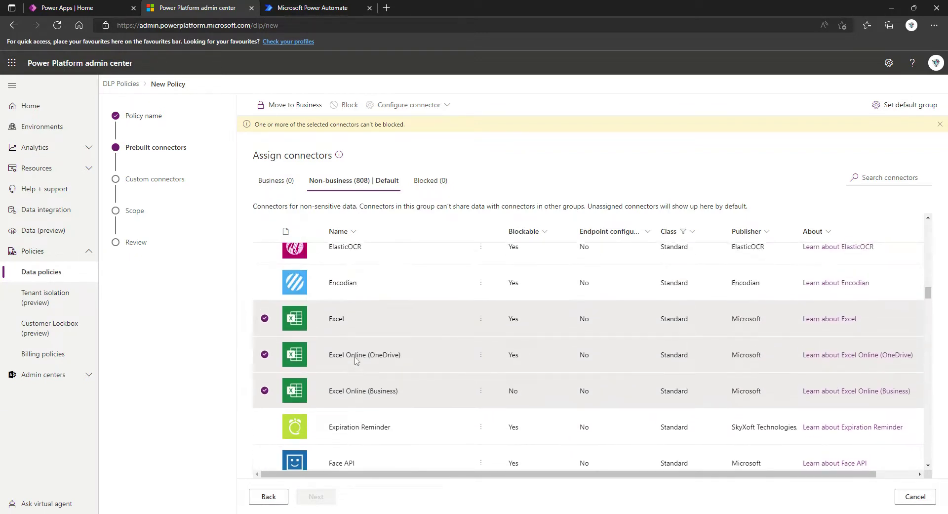
left_click(265, 319)
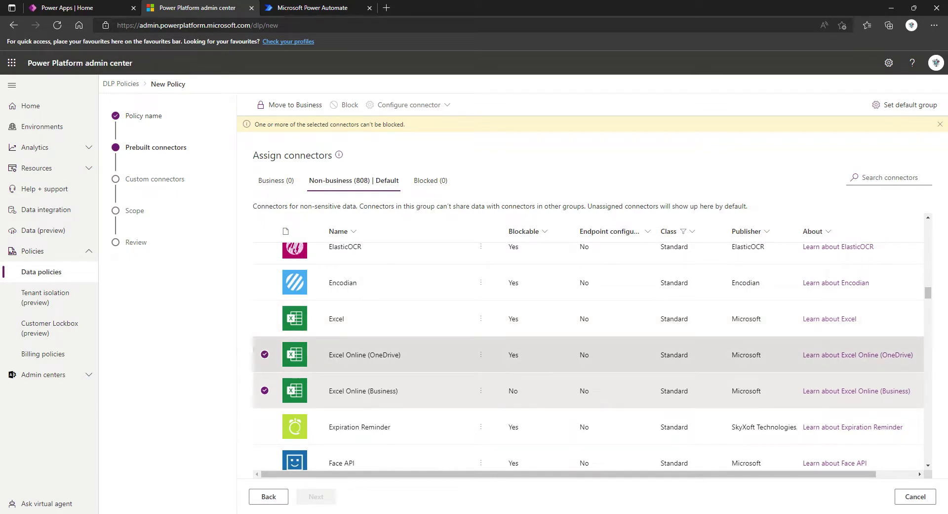
left_click(265, 391)
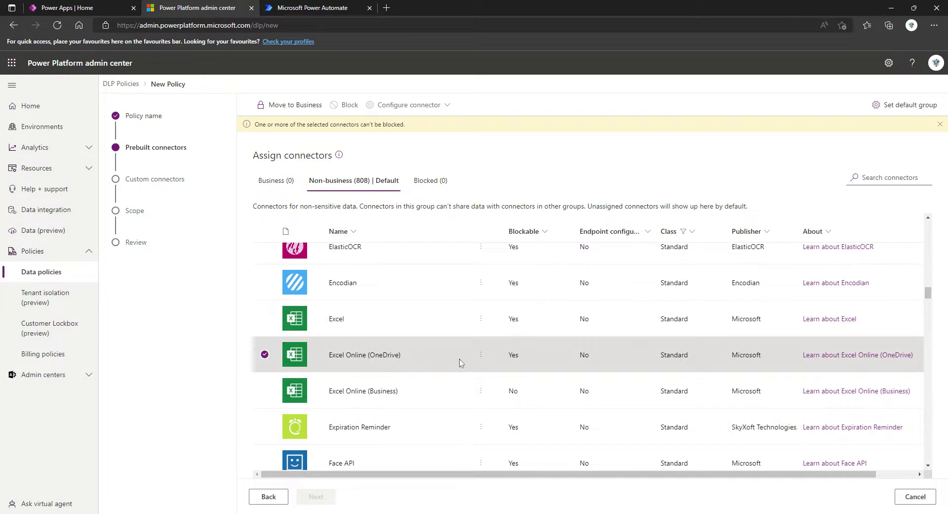
- Add the Notifications connector to the selection in the non-business group
scroll(461, 363, "down", 2)
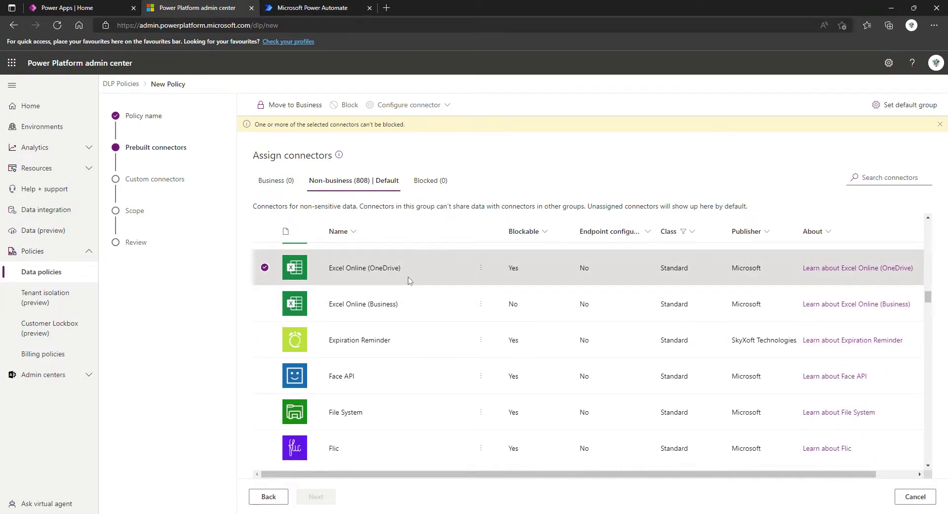
scroll(425, 321, "down", 3)
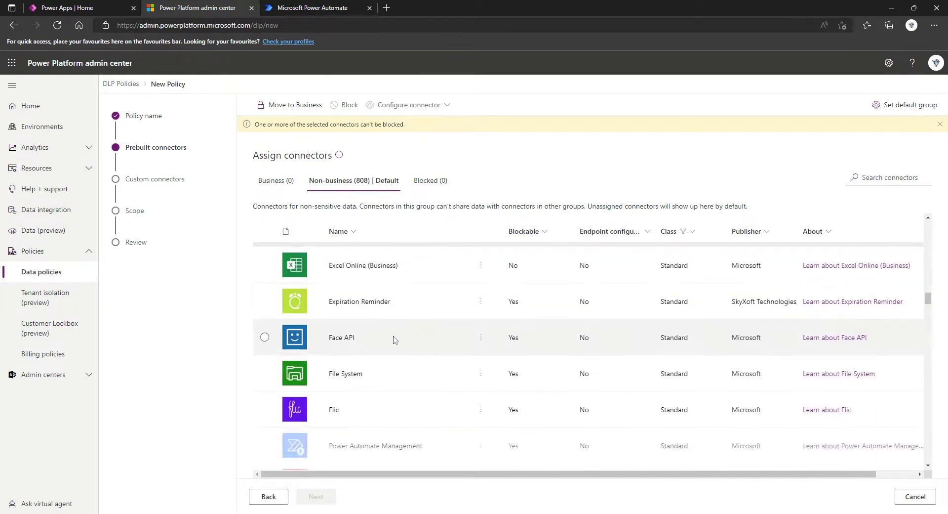
scroll(413, 359, "down", 1)
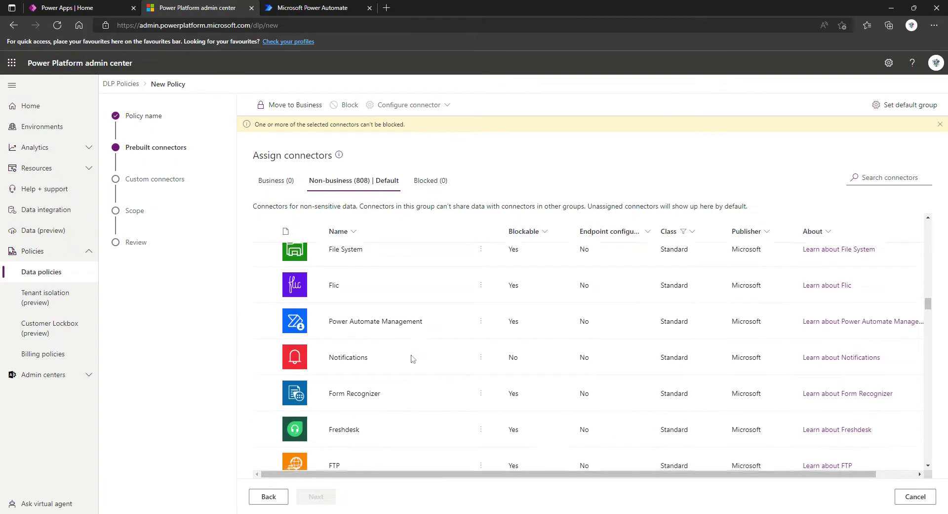
left_click(265, 357)
- Select the Microsoft Forms connector along with the connectors chosen so far
scroll(368, 354, "down", 2)
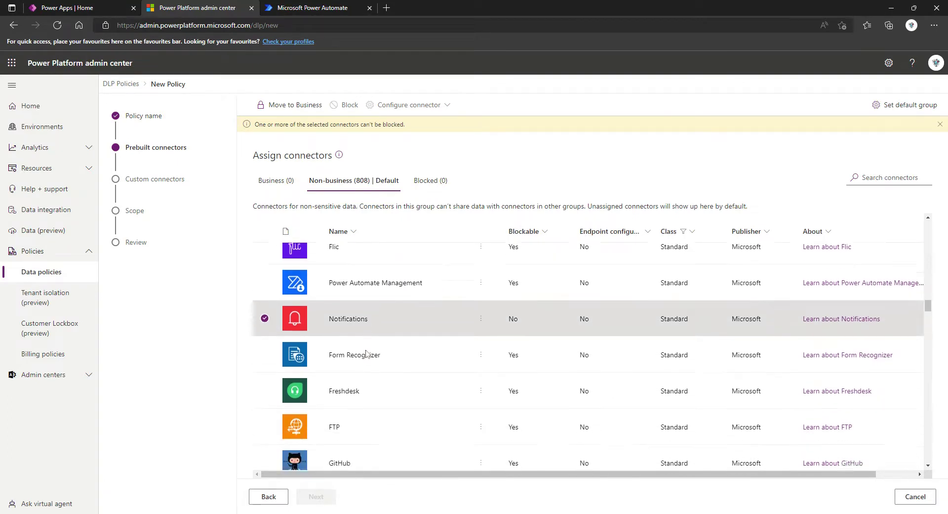
scroll(423, 353, "down", 6)
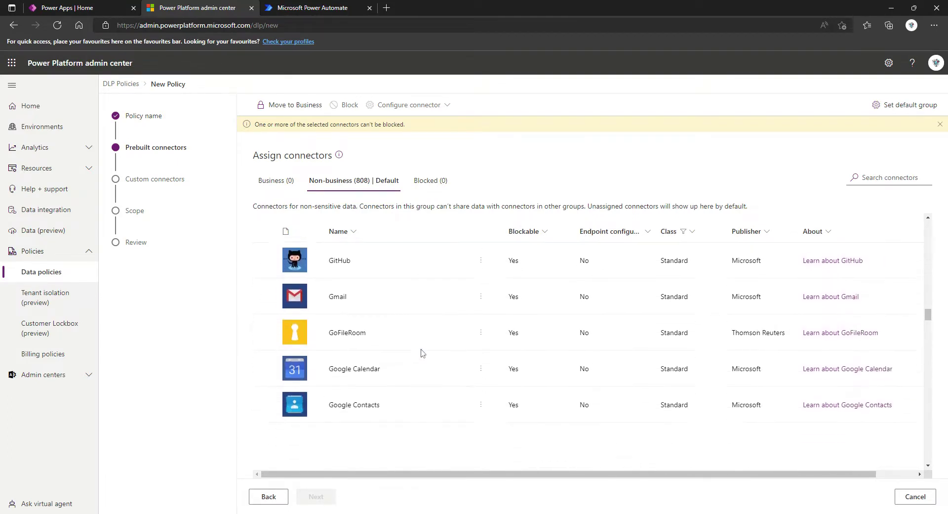
scroll(422, 352, "down", 7)
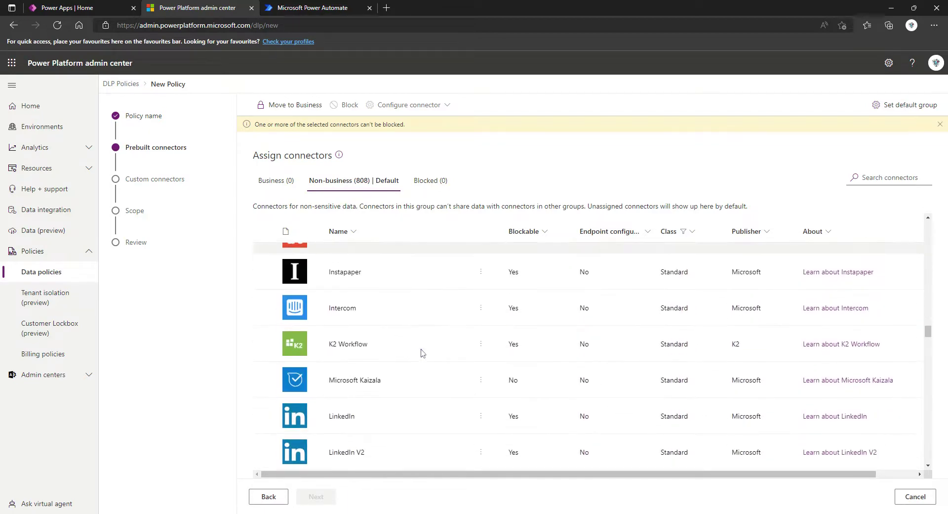
scroll(422, 353, "down", 5)
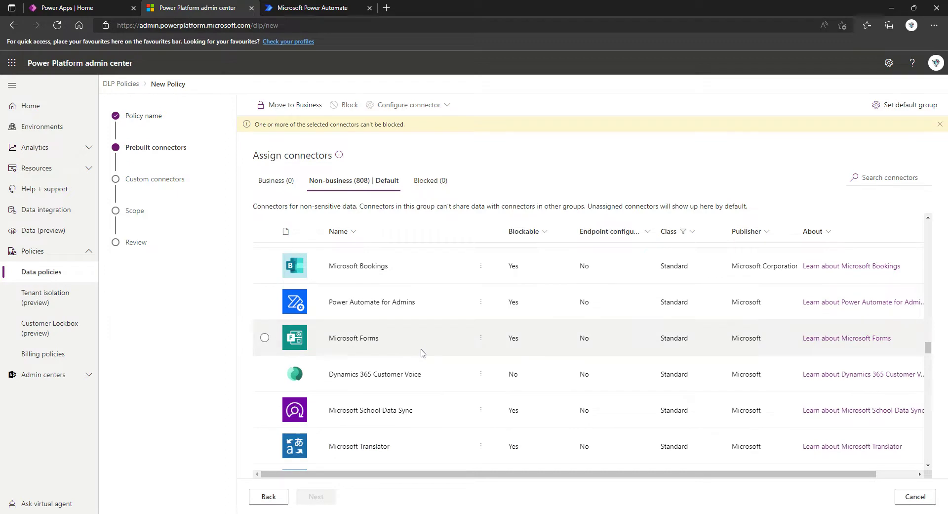
left_click(257, 341)
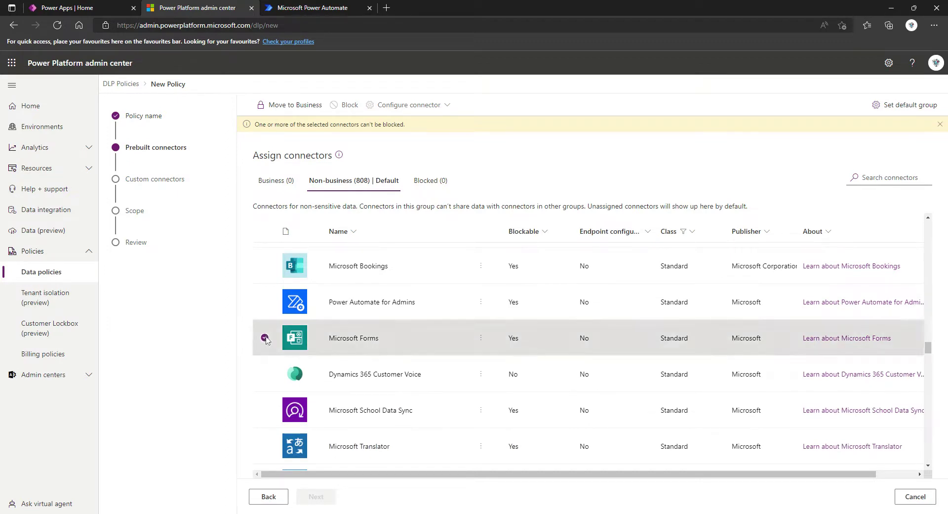
- Select the Office 365 Outlook and Office 365 Groups connectors in the non-business group
scroll(415, 361, "down", 3)
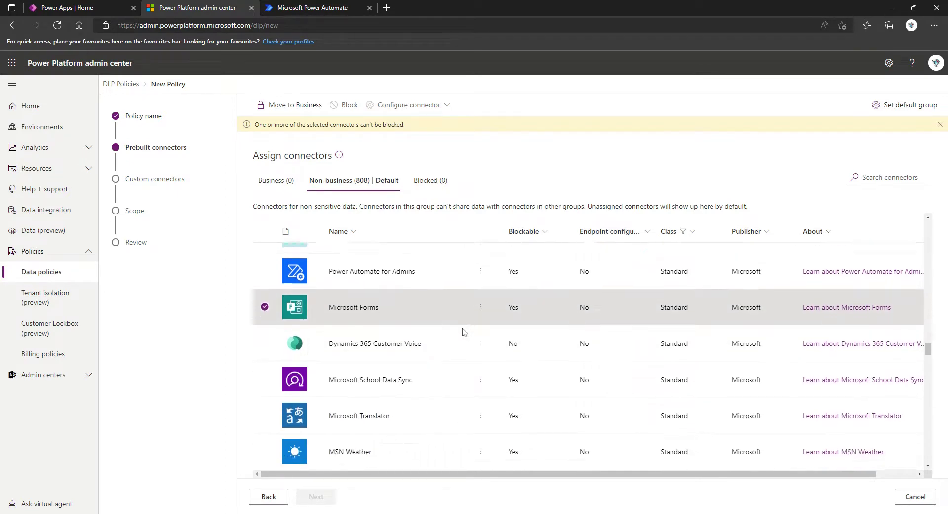
scroll(464, 332, "down", 3)
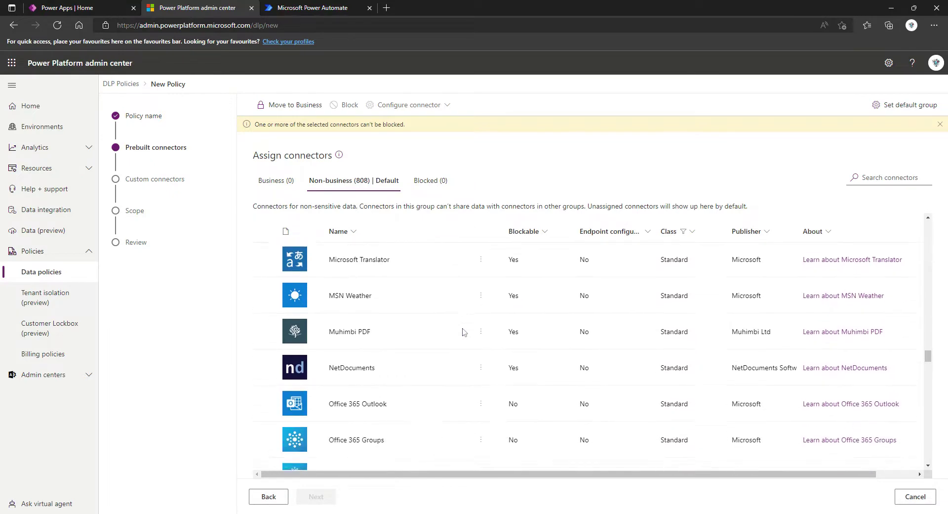
left_click(345, 341)
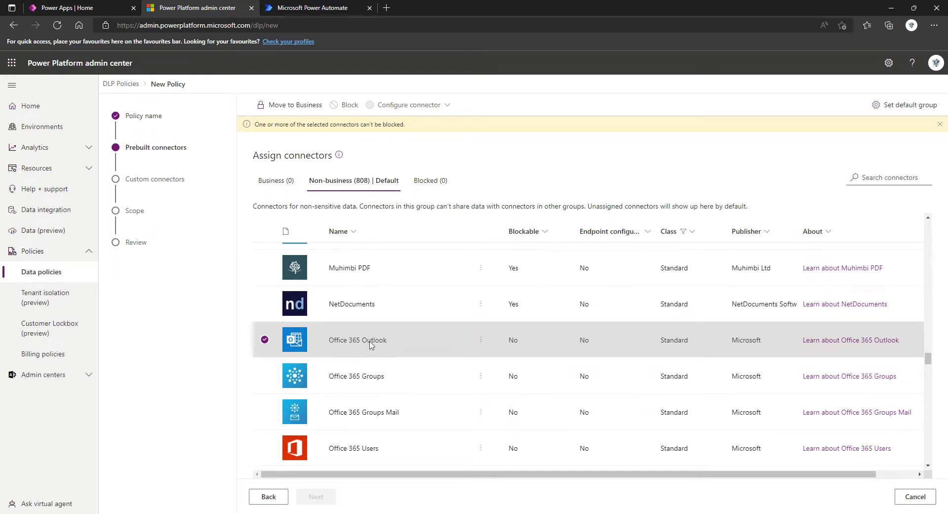
left_click(366, 378)
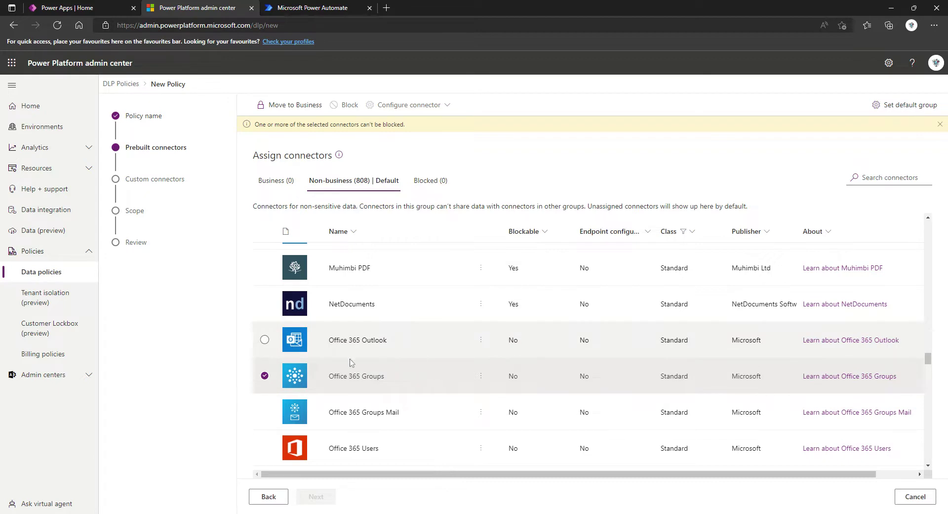
left_click(265, 340)
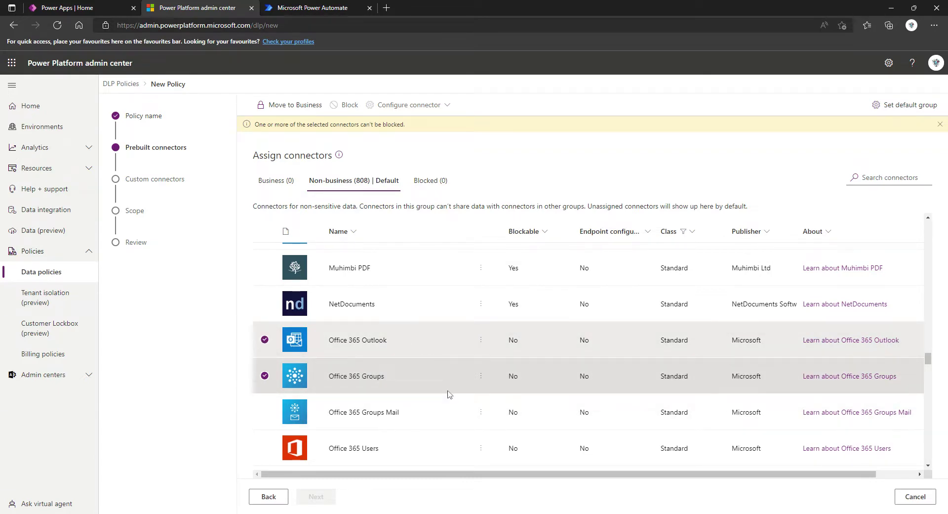
- Add the Office 365 Users, Office 365 Video and OneNote (Business) connectors to the selection
scroll(442, 360, "down", 3)
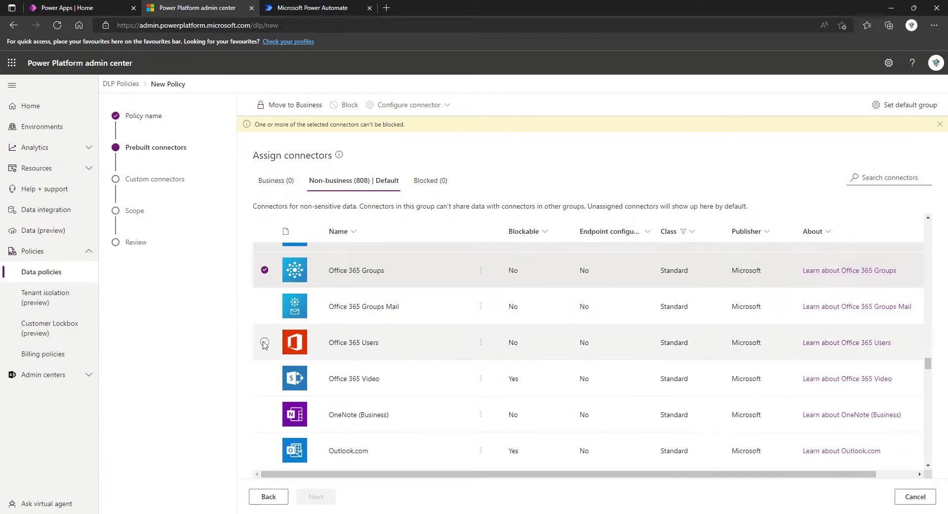
left_click(264, 342)
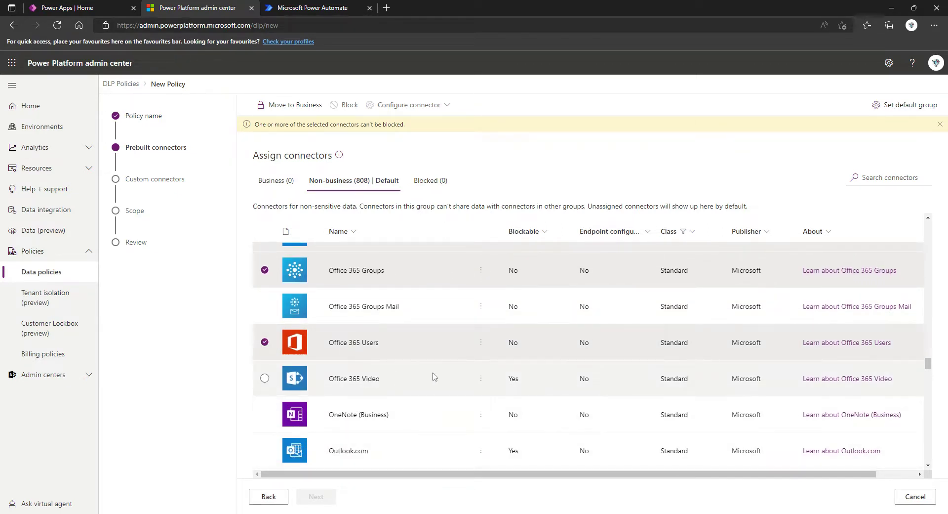
scroll(421, 355, "down", 2)
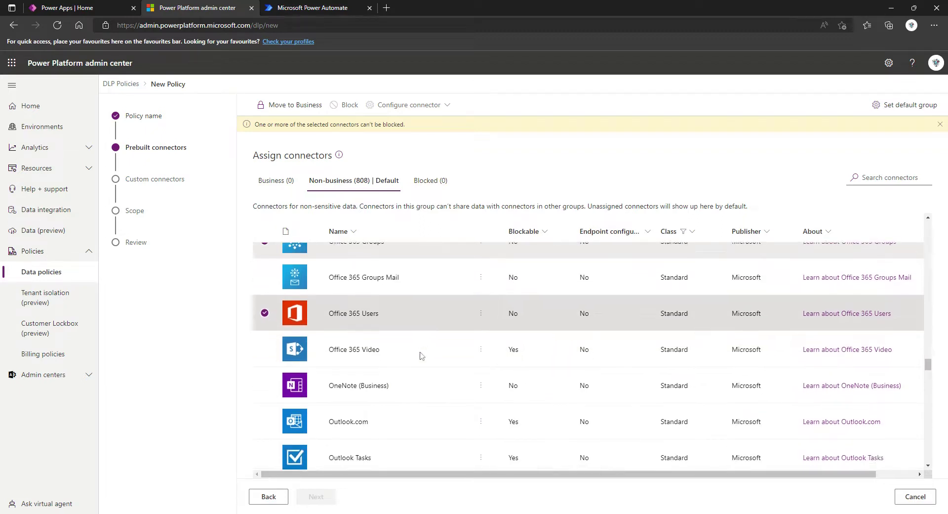
left_click(264, 321)
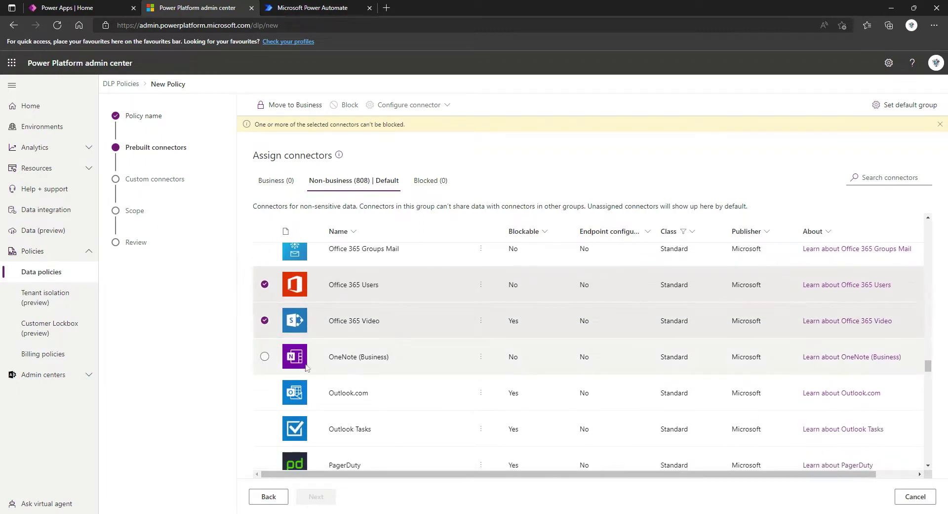
scroll(386, 402, "down", 1)
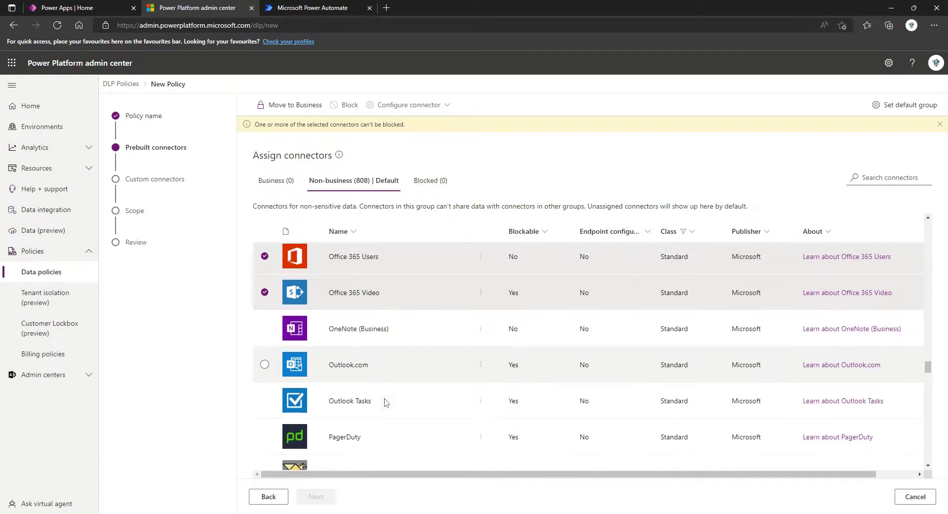
left_click(265, 318)
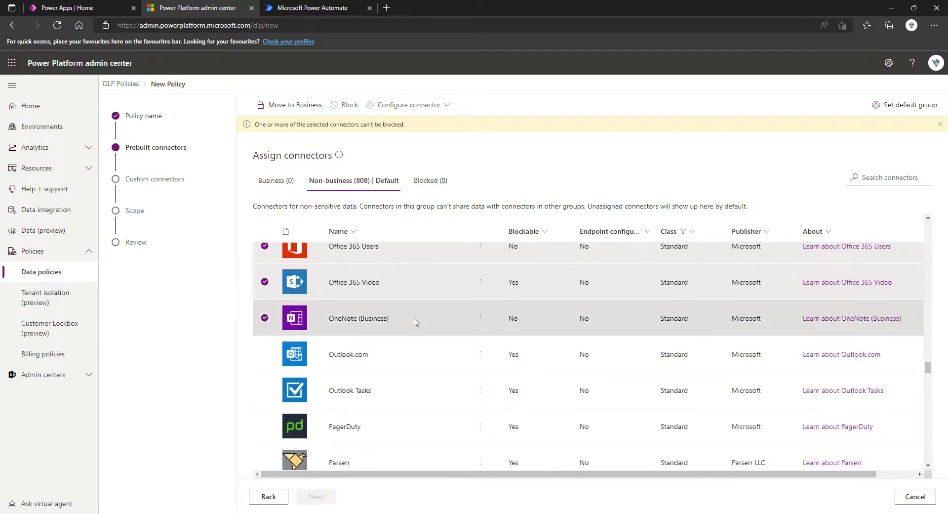
- Review the selected connectors and add Excel Online (Business) to the selection
scroll(414, 323, "up", 3)
scroll(416, 326, "down", 4)
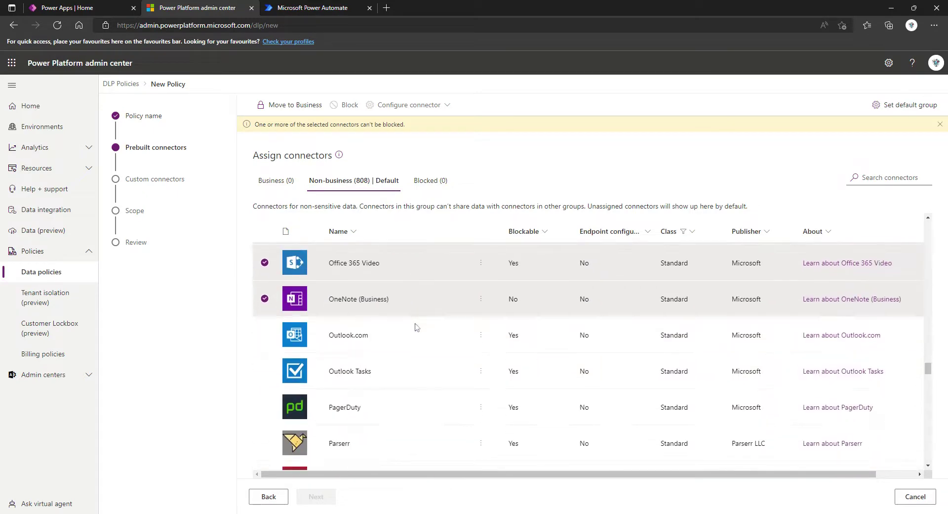
scroll(405, 355, "up", 1)
scroll(410, 359, "up", 5)
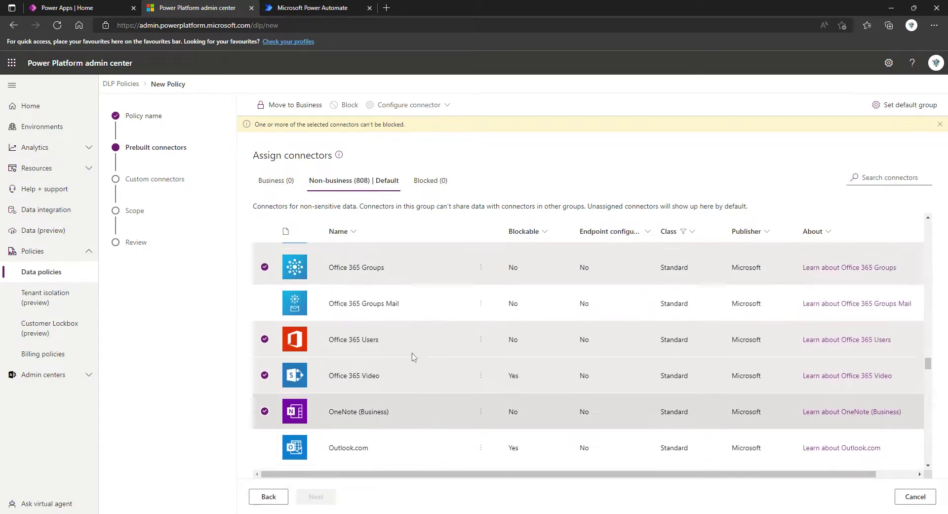
scroll(413, 358, "up", 10)
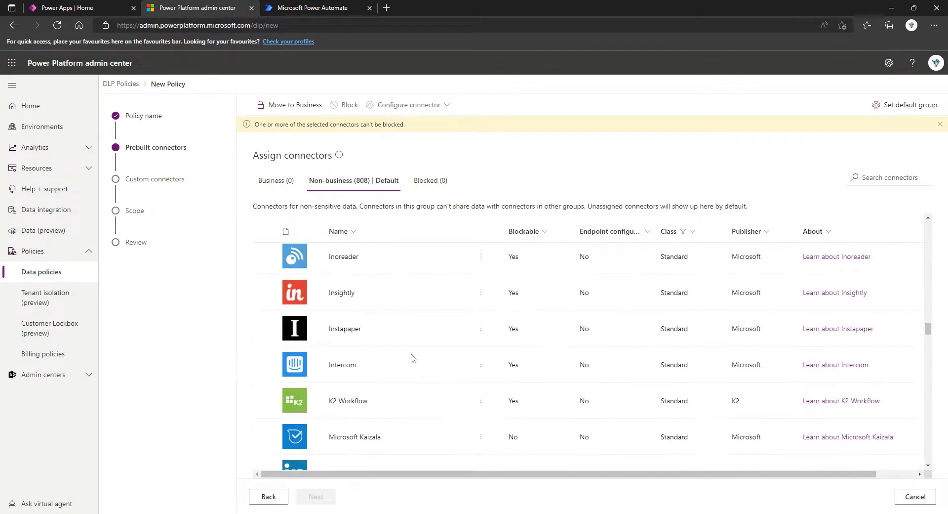
scroll(407, 361, "up", 6)
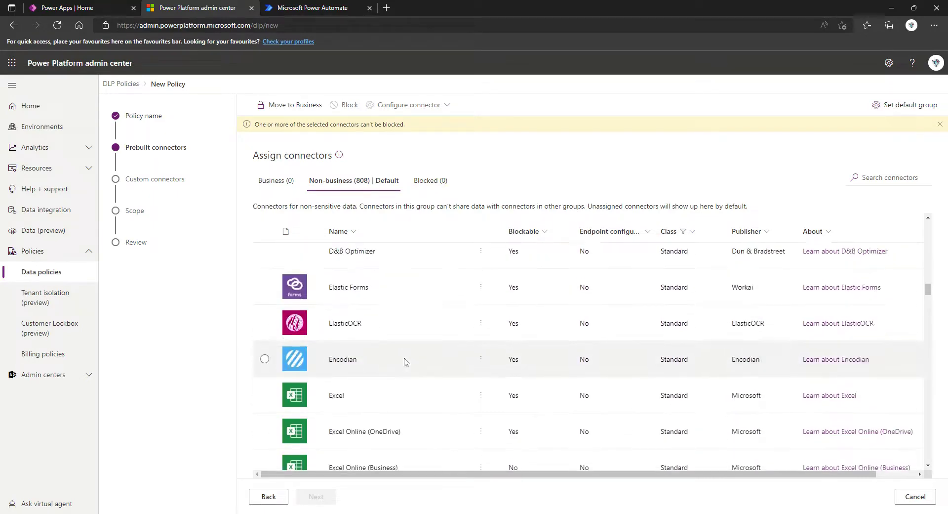
scroll(403, 363, "down", 2)
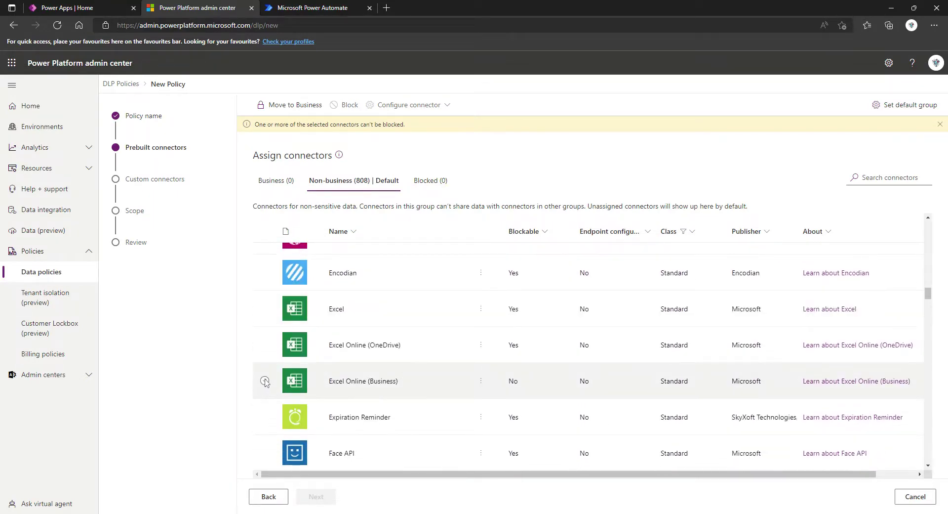
left_click(265, 382)
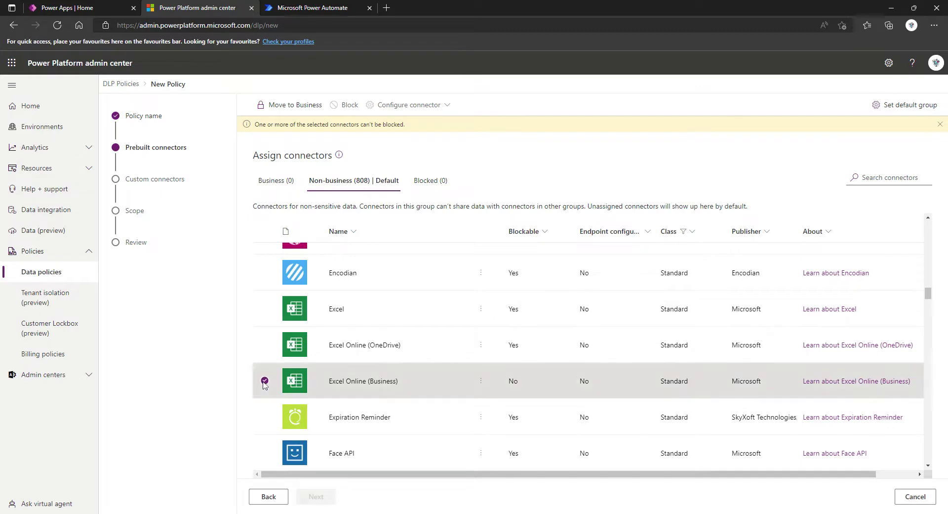
- Add the SharePoint and OneDrive for Business connectors to the selection again
scroll(412, 398, "up", 1)
scroll(402, 400, "up", 20)
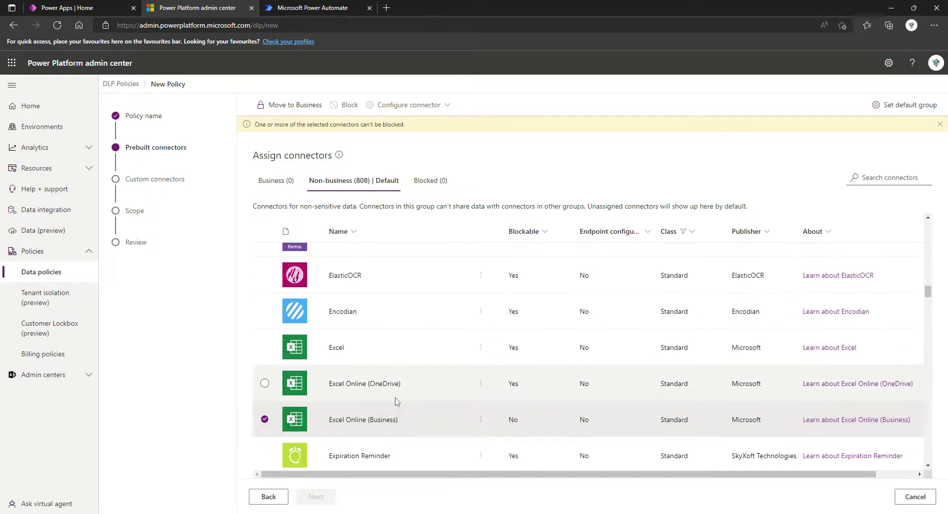
scroll(391, 402, "up", 10)
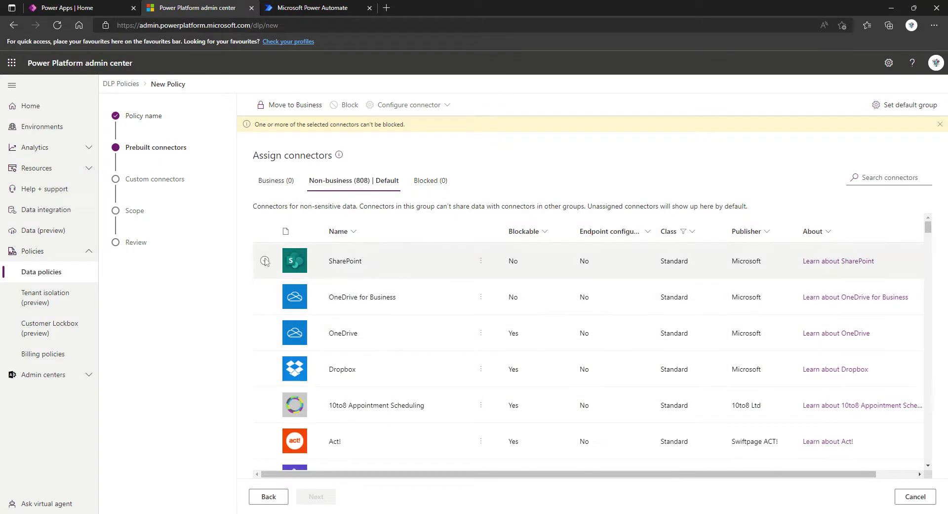
left_click(265, 261)
left_click(265, 297)
- Add the Microsoft Forms connector to the selection in the non-business group
scroll(264, 336, "down", 1)
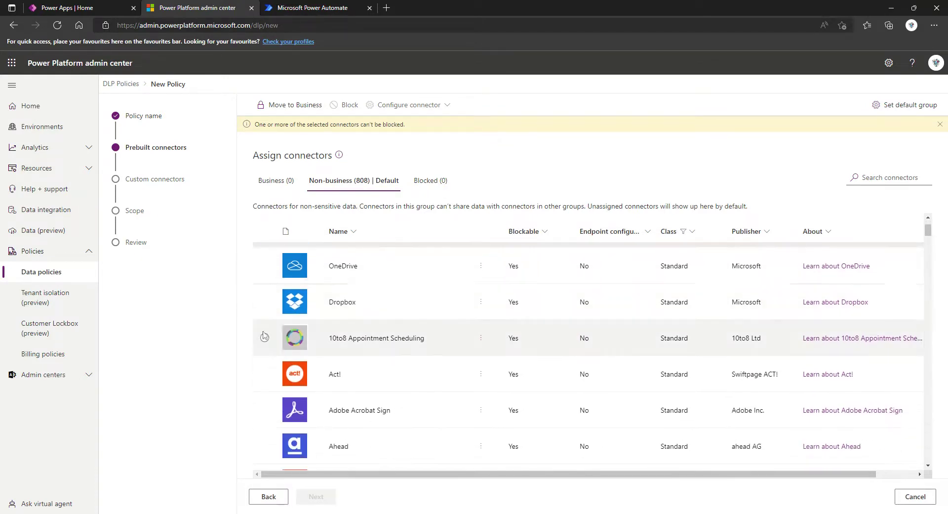
scroll(263, 346, "down", 15)
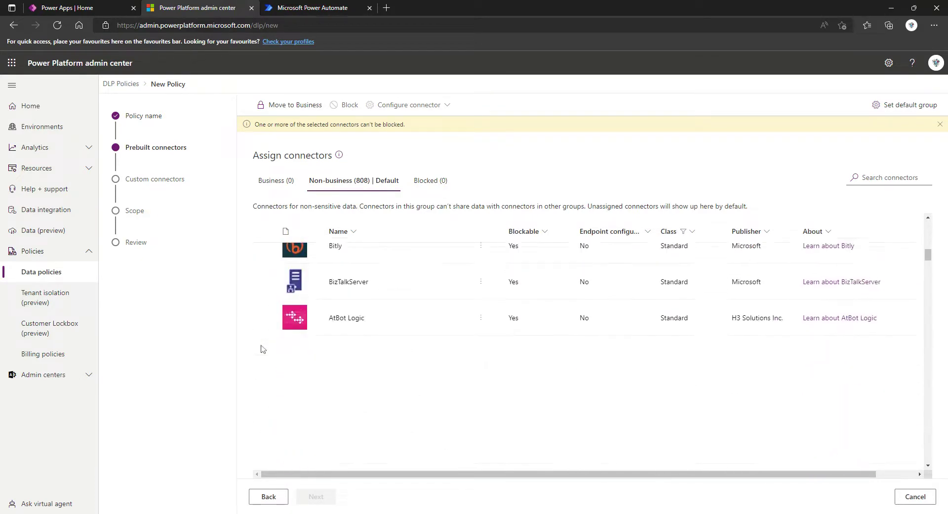
scroll(263, 349, "down", 10)
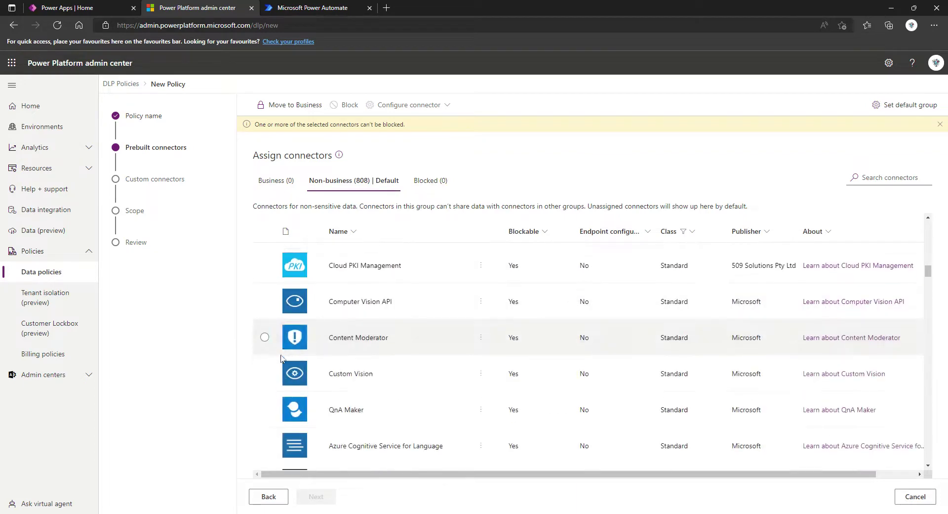
scroll(281, 358, "down", 10)
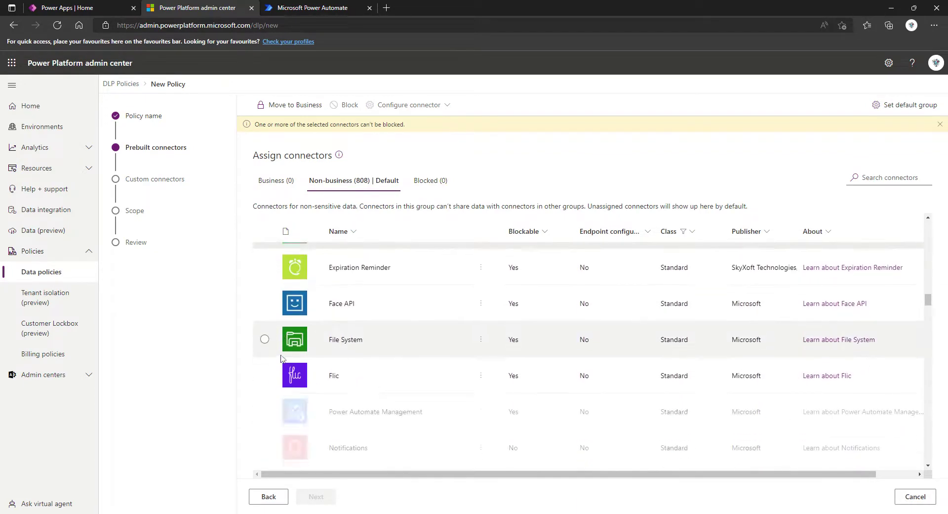
scroll(306, 376, "down", 5)
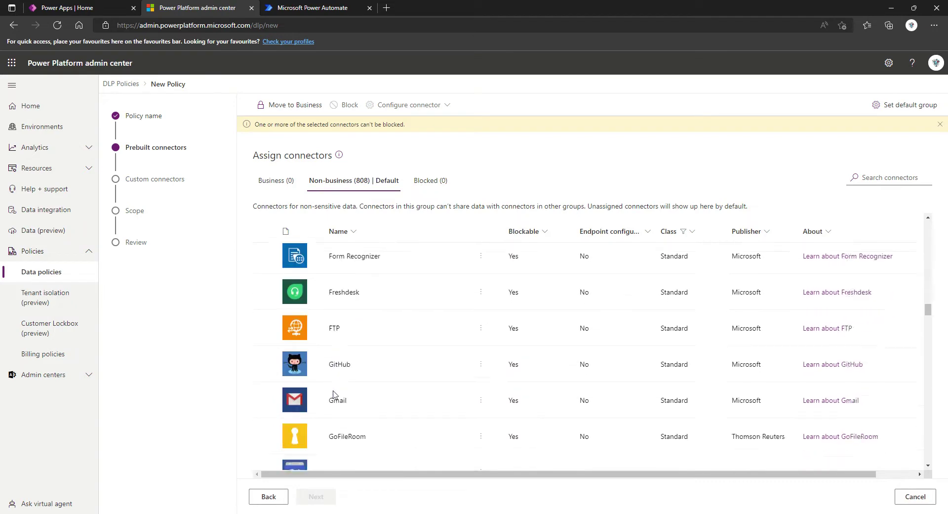
scroll(334, 394, "down", 10)
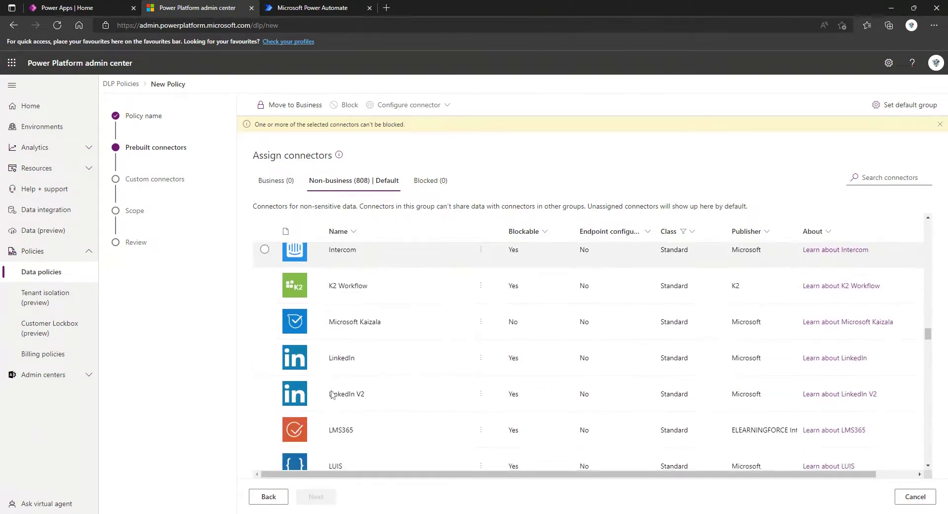
scroll(333, 394, "down", 3)
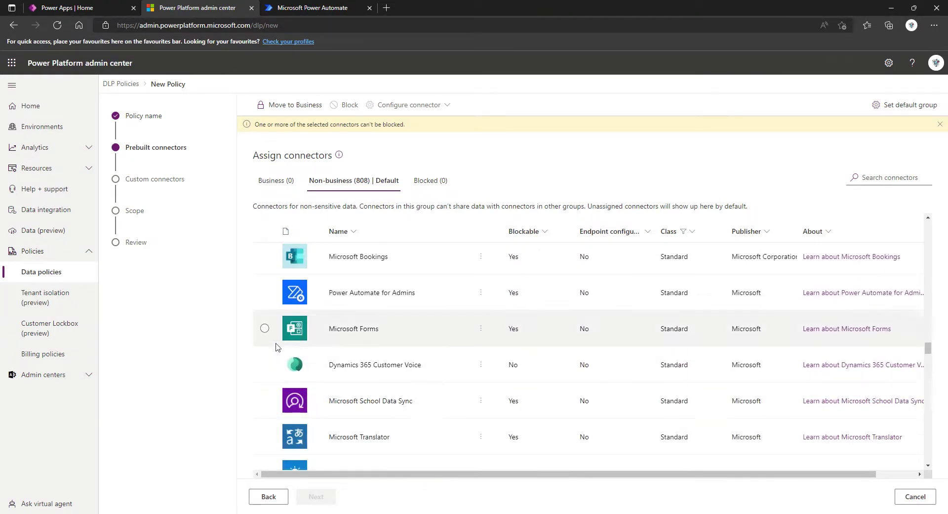
scroll(267, 334, "down", 1)
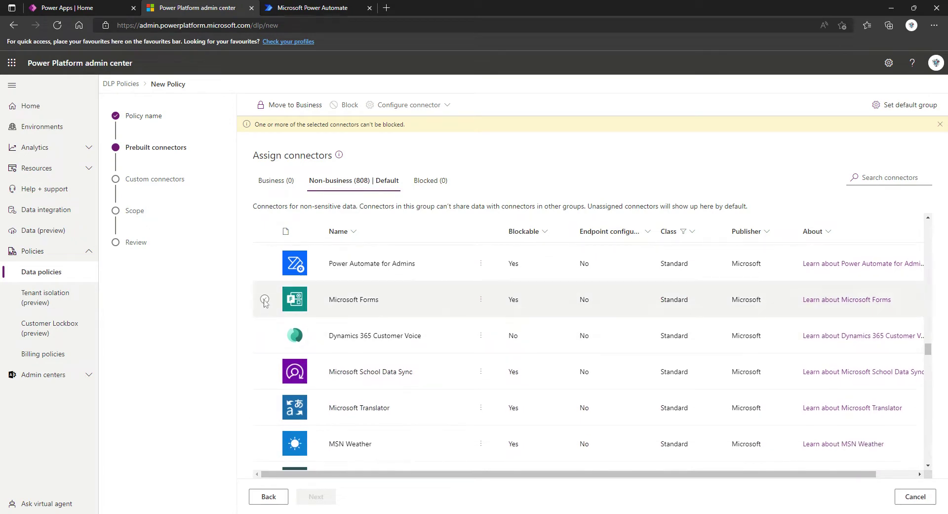
scroll(275, 326, "up", 6)
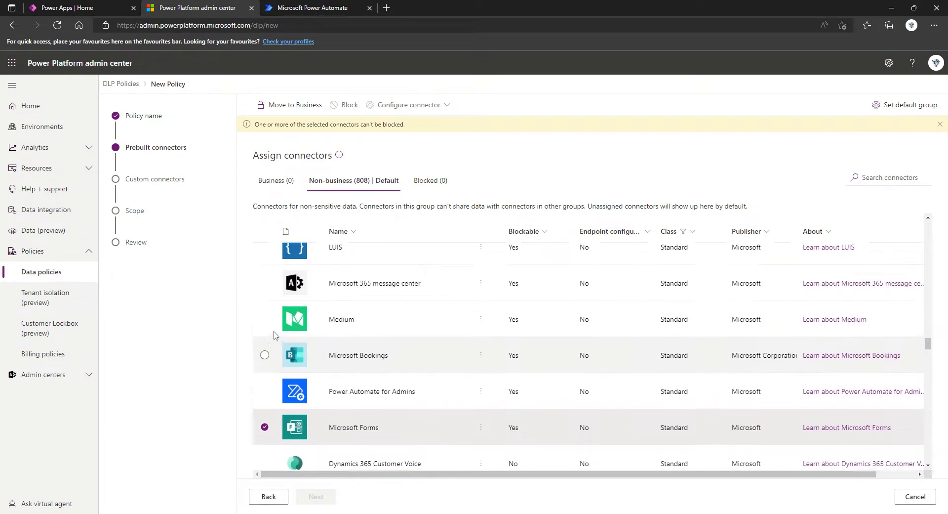
scroll(275, 334, "down", 8)
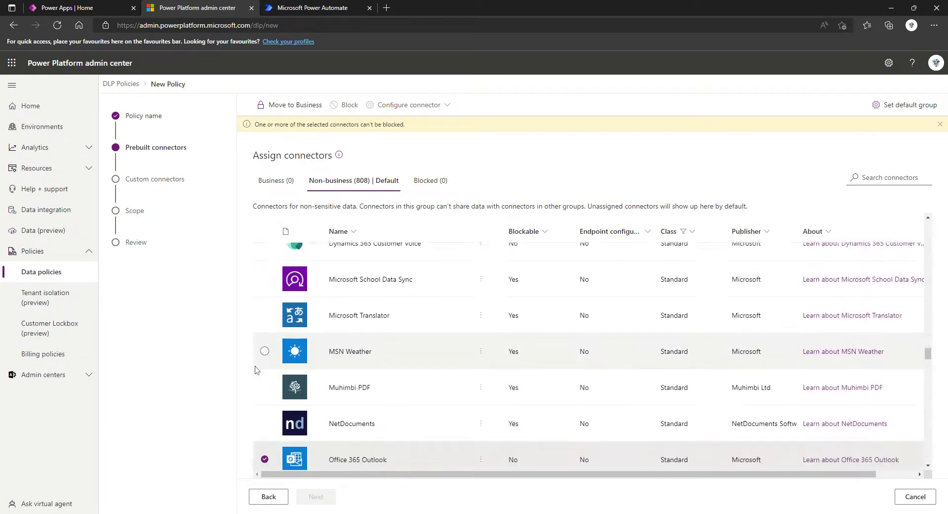
scroll(265, 361, "down", 9)
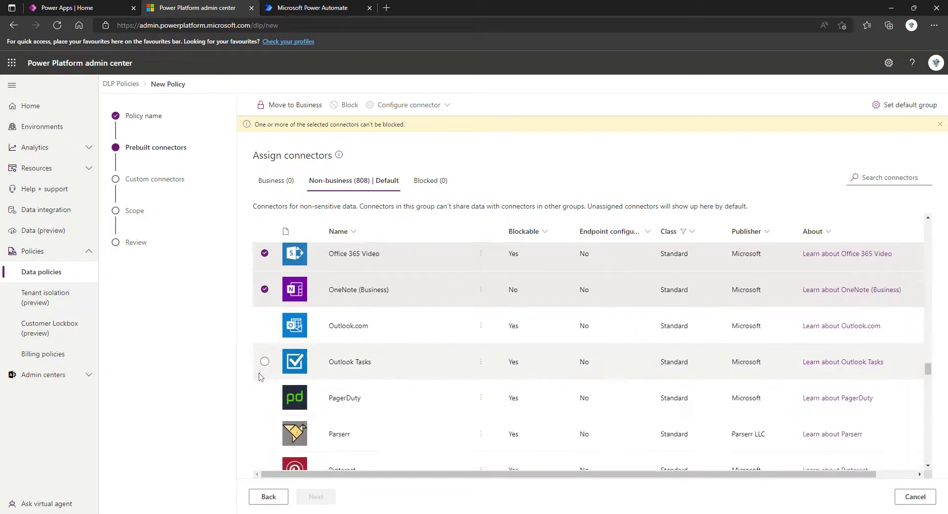
scroll(260, 378, "down", 2)
scroll(261, 383, "up", 3)
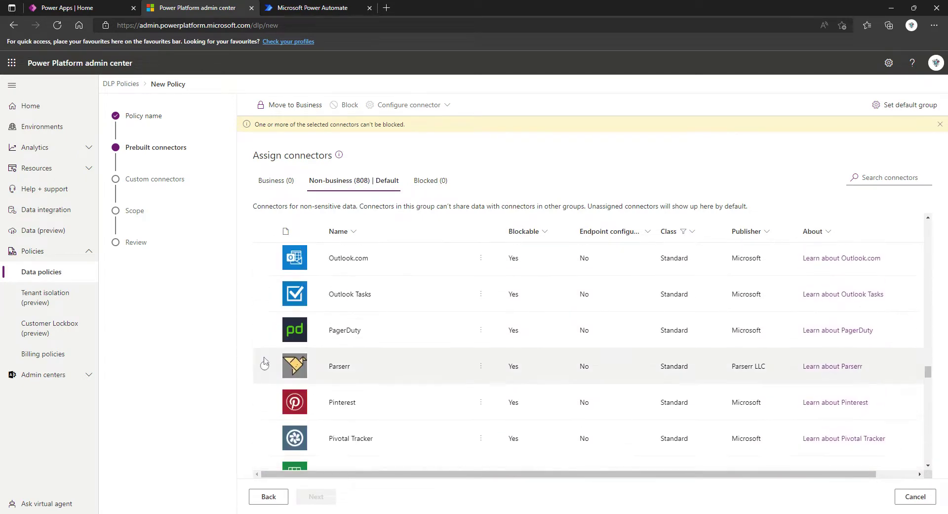
scroll(287, 393, "up", 1)
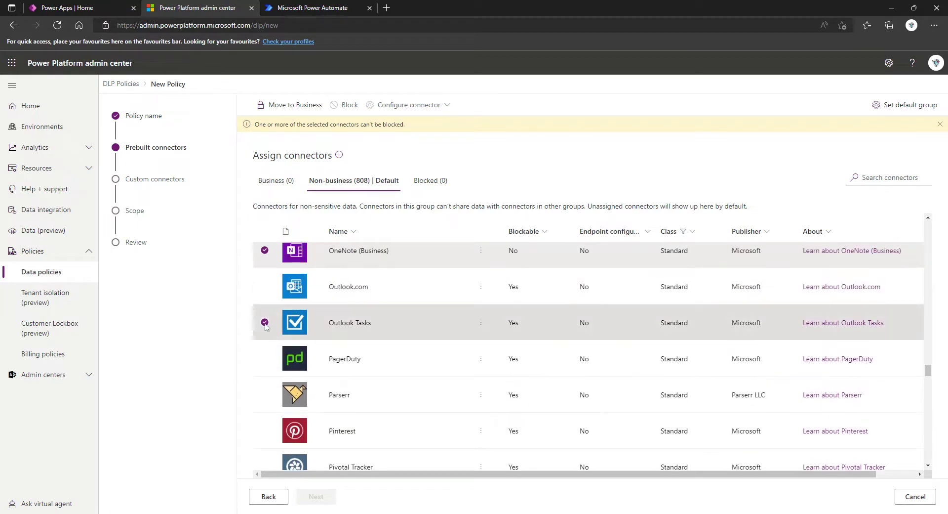
scroll(265, 326, "down", 1)
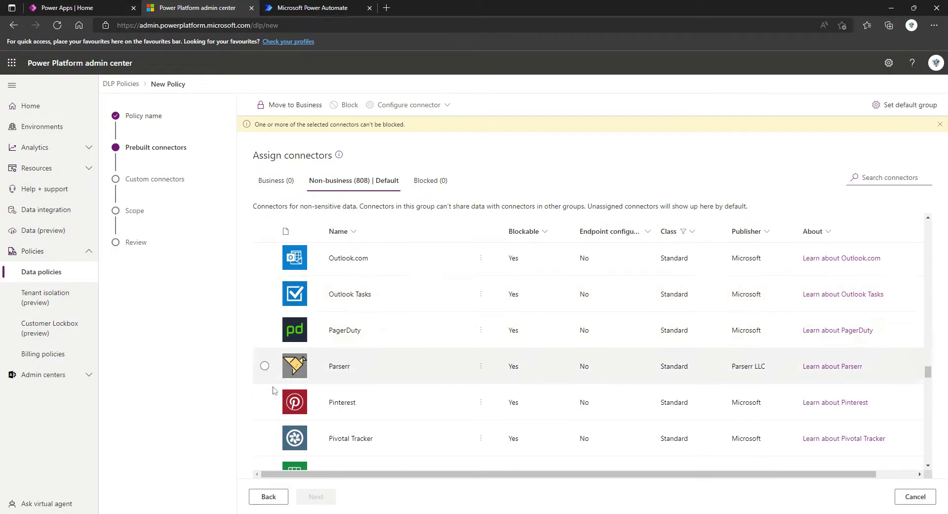
- Add the Microsoft Teams connector to the selection in the non-business group
scroll(276, 391, "down", 2)
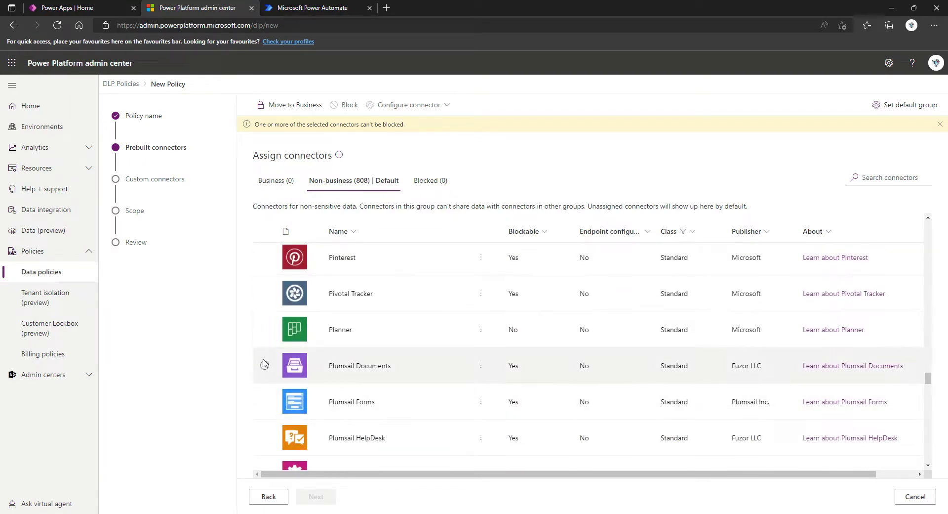
scroll(263, 367, "down", 2)
scroll(265, 367, "down", 6)
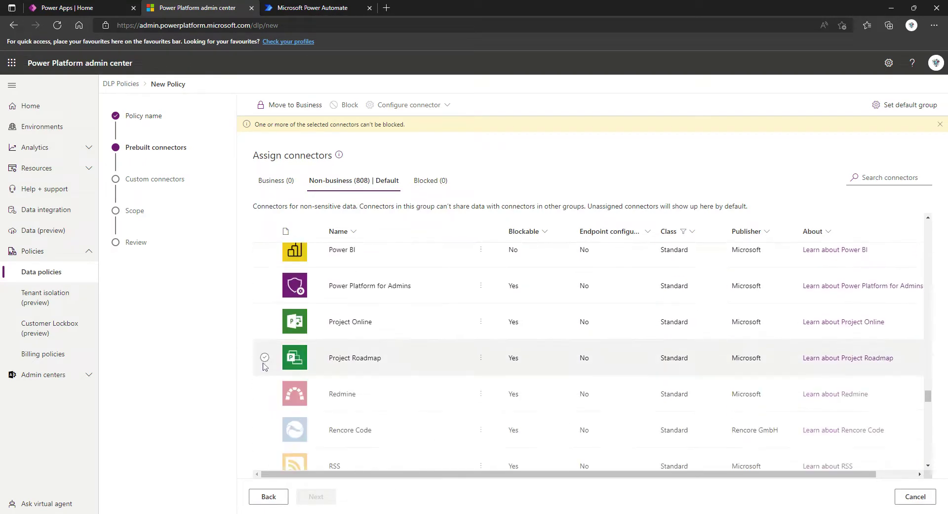
scroll(265, 367, "down", 5)
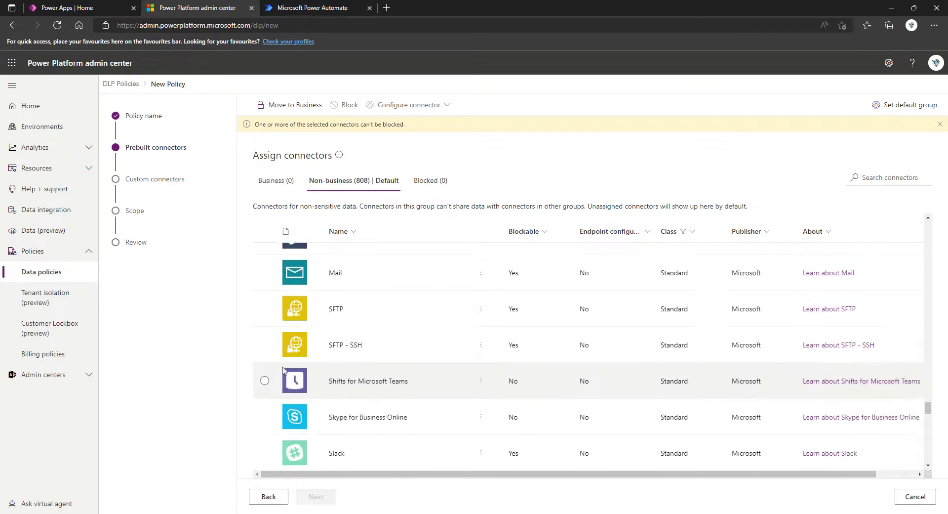
scroll(294, 385, "down", 5)
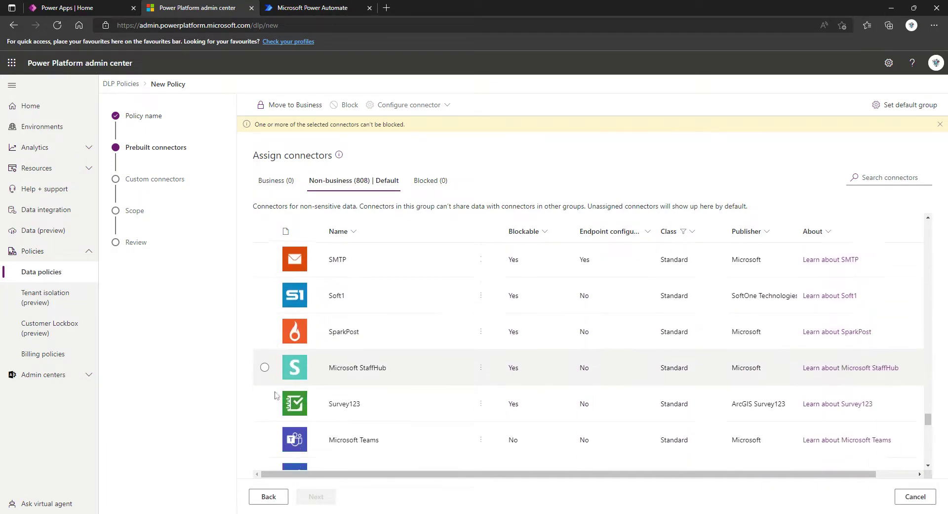
scroll(269, 366, "down", 1)
left_click(265, 309)
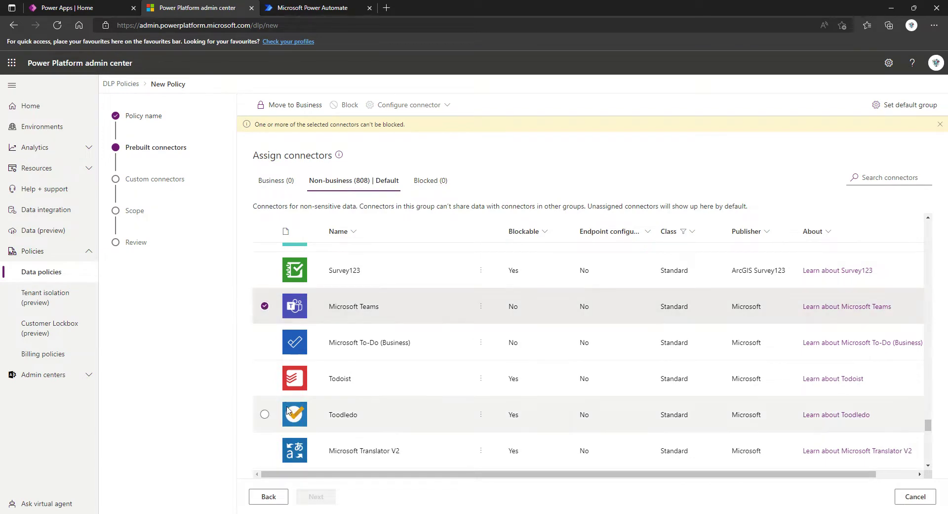
- Check the rest of the connector list and move all selected connectors to the Business group
scroll(287, 410, "down", 1)
scroll(285, 410, "down", 2)
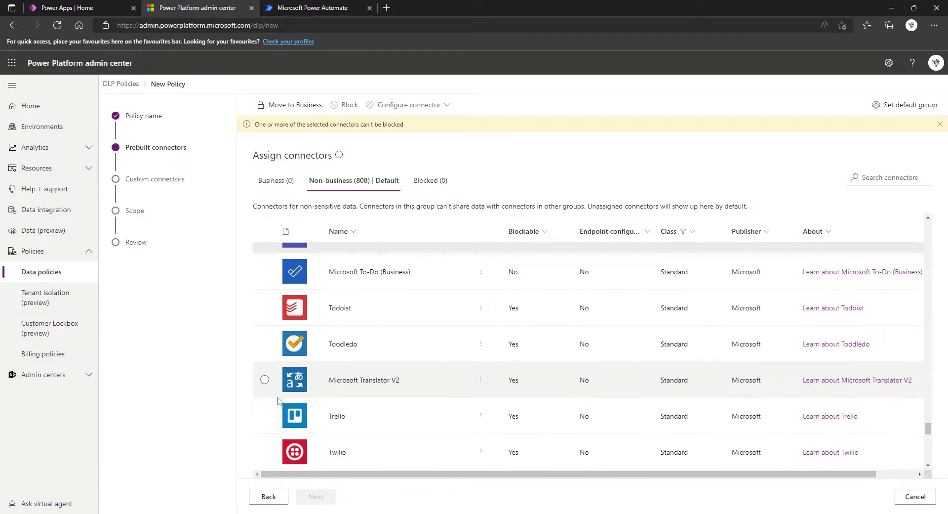
scroll(278, 402, "down", 2)
scroll(277, 401, "down", 10)
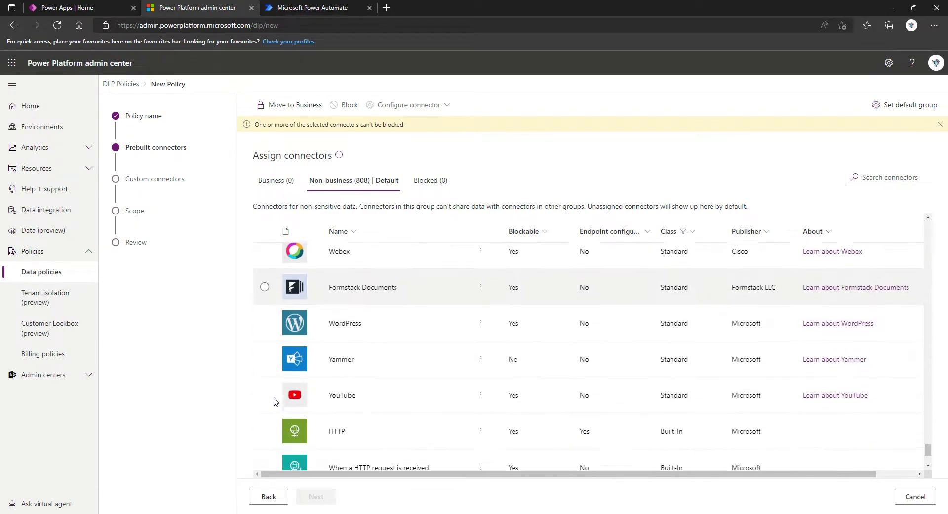
scroll(276, 401, "down", 1)
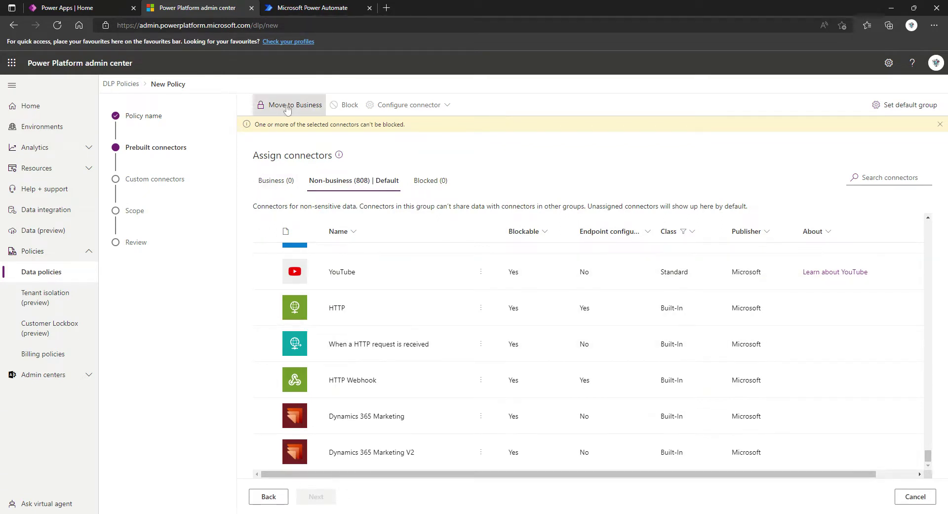
left_click(288, 106)
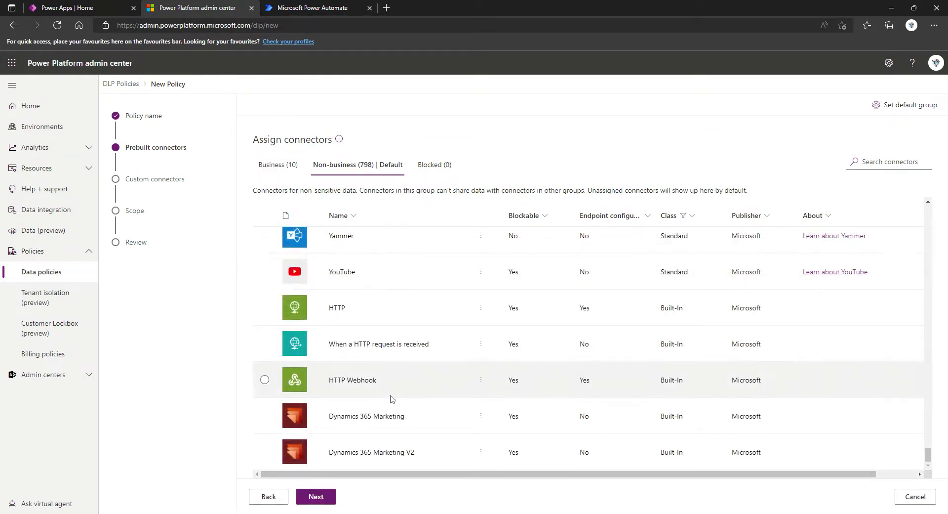
- Review which connectors are assigned to the Business and Non-business groups
left_click(278, 164)
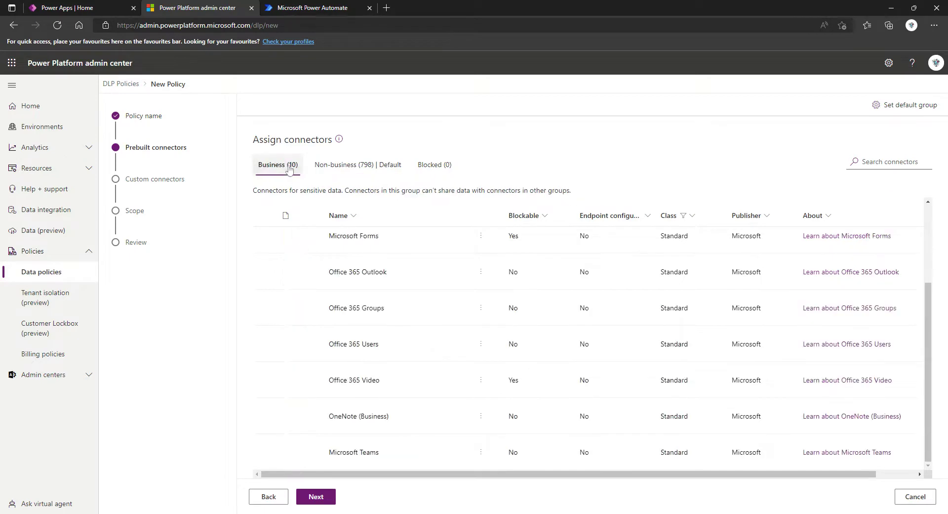
scroll(321, 340, "up", 3)
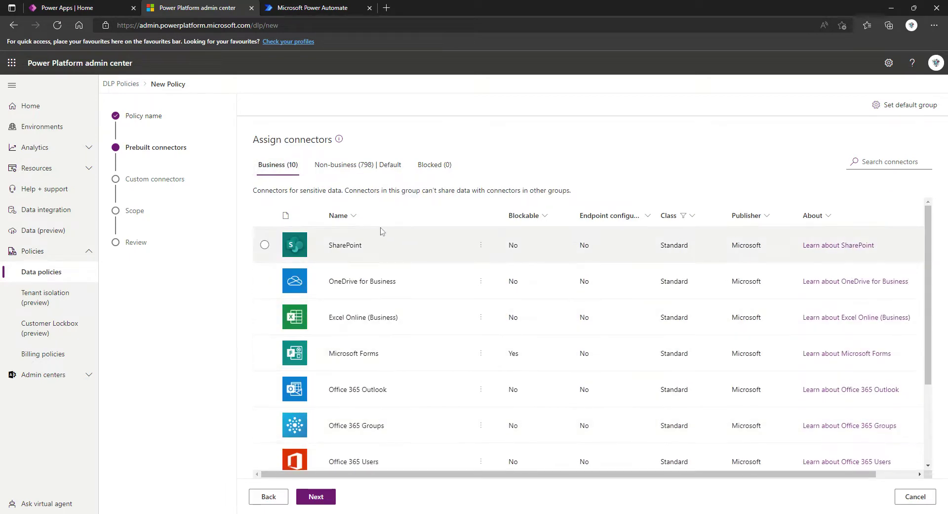
left_click(371, 167)
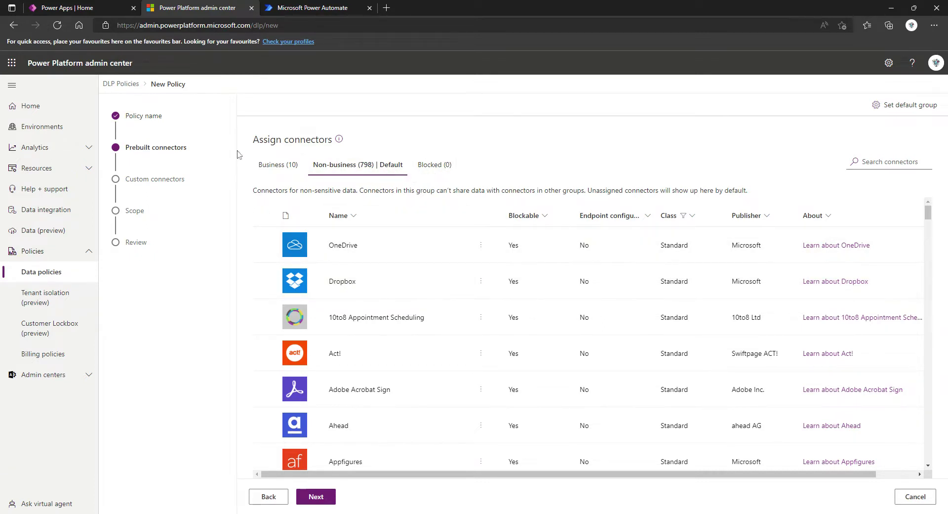
left_click(276, 164)
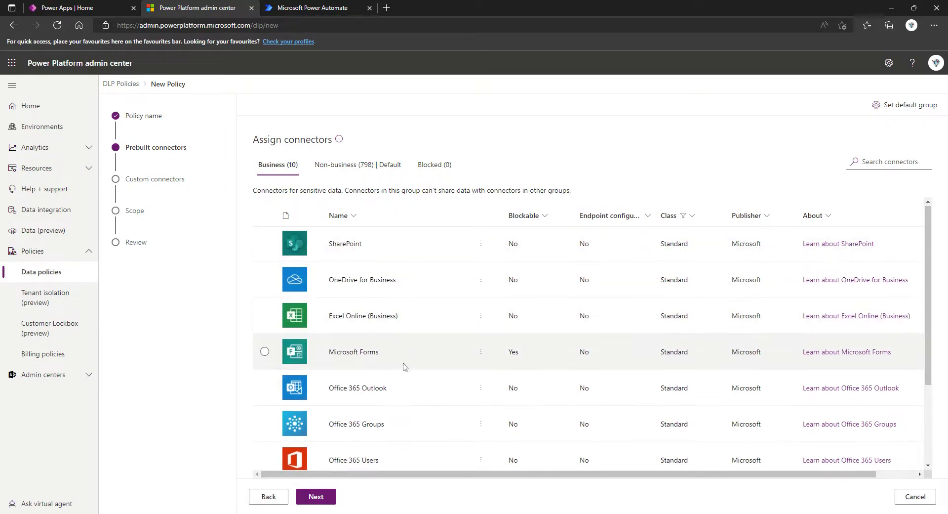
scroll(402, 365, "down", 3)
- Keep the default custom connector pattern and set the policy scope to Add multiple environments
left_click(317, 498)
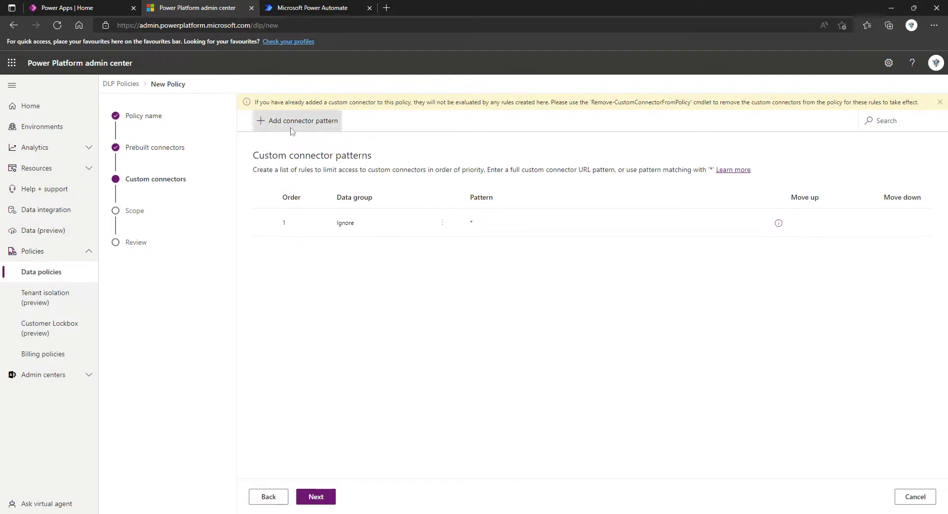
left_click(319, 503)
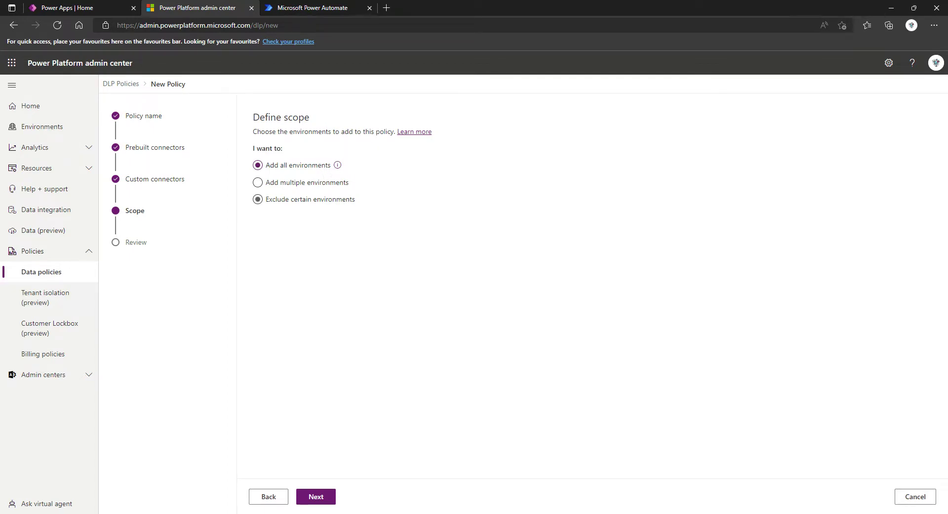
left_click(304, 183)
left_click(315, 496)
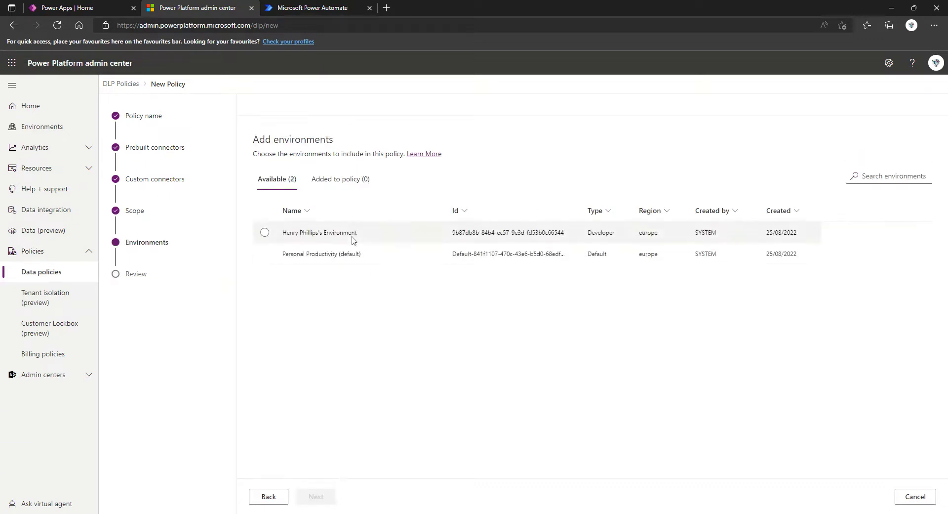
- Add the Personal Productivity (default) environment to the policy and create the policy
left_click(265, 254)
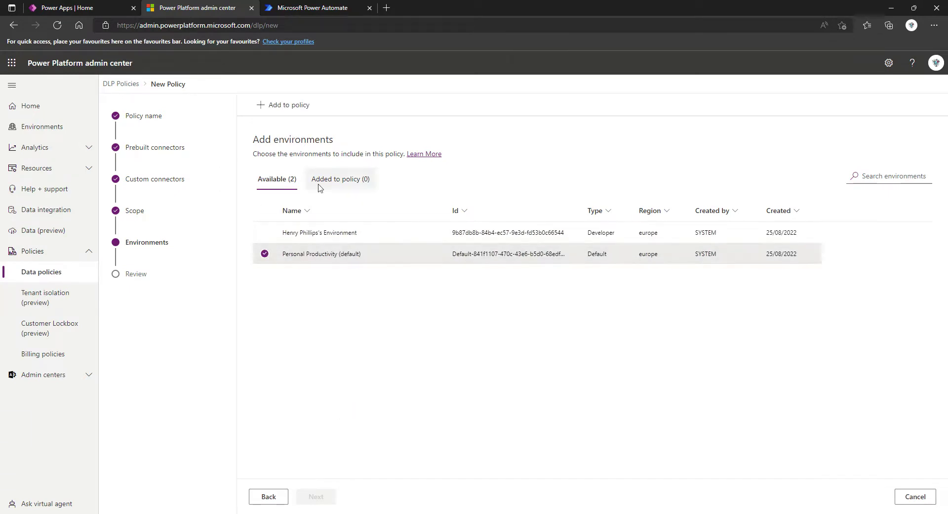
left_click(284, 105)
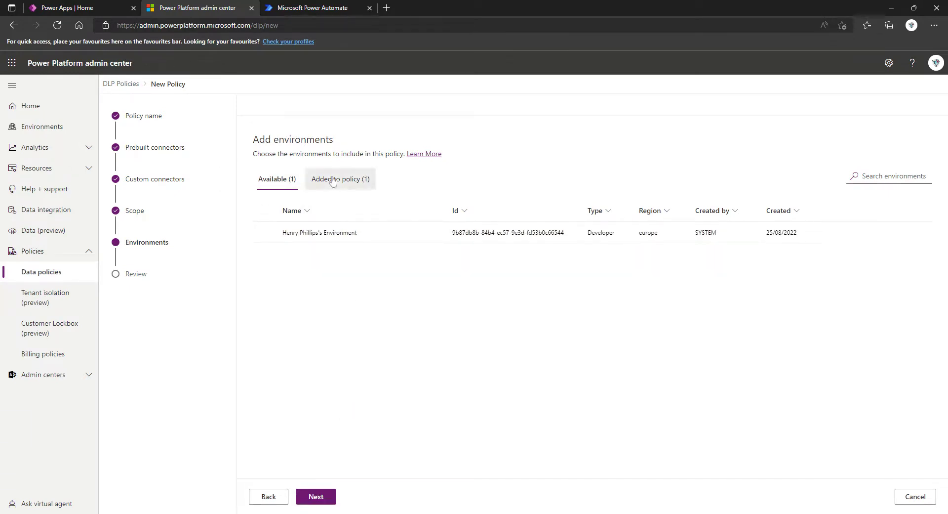
left_click(308, 180)
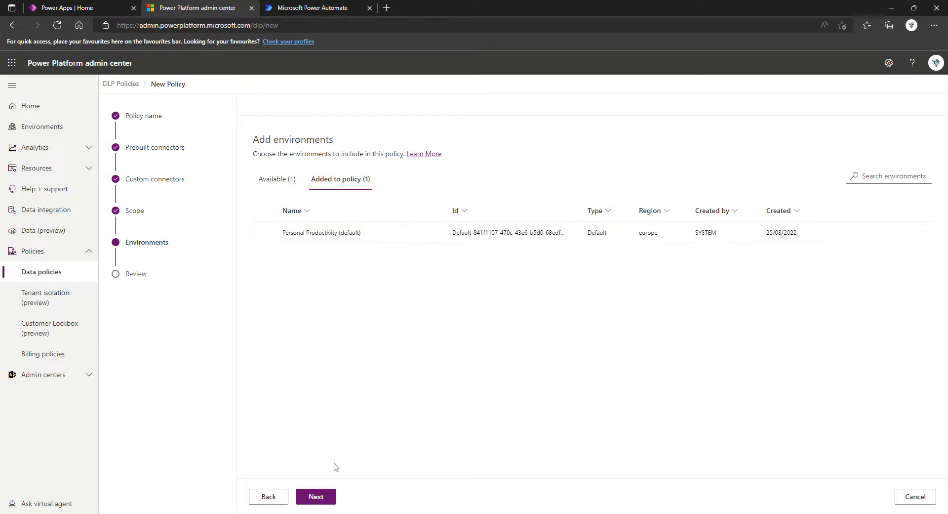
left_click(320, 499)
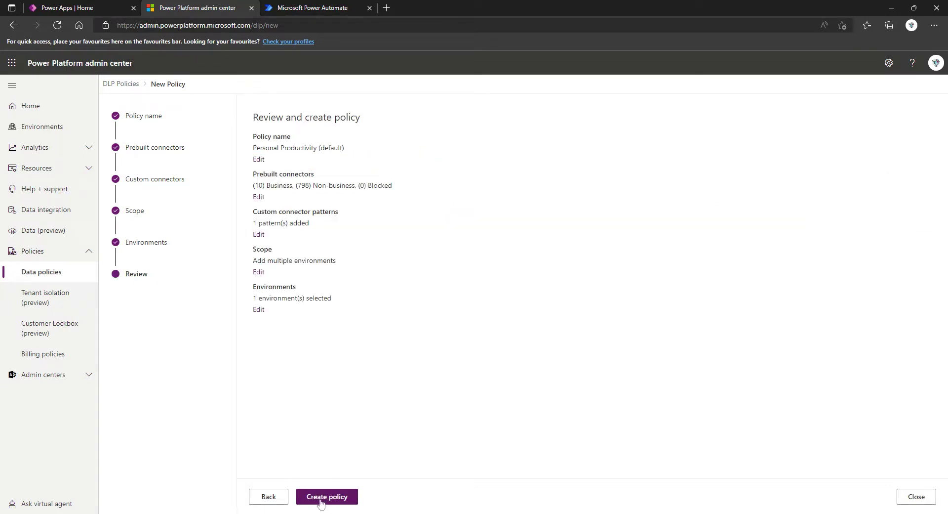
left_click(320, 497)
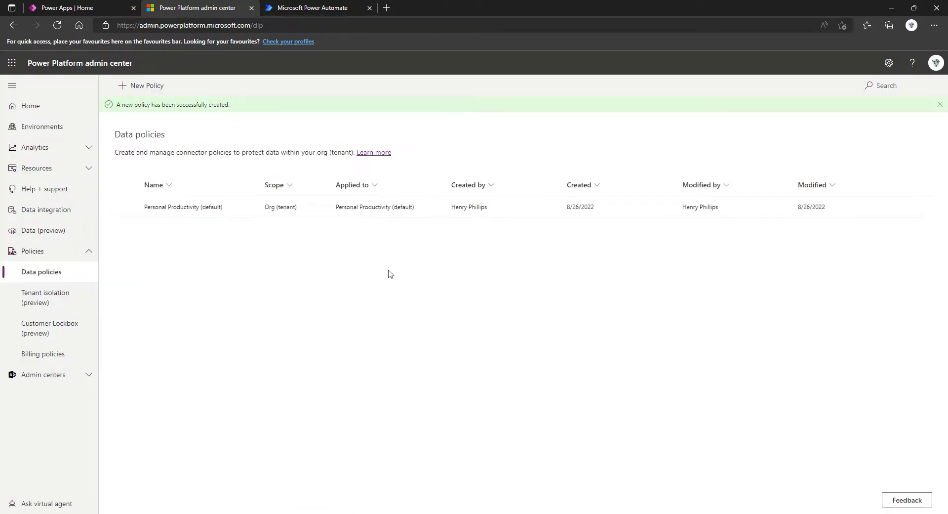
- Switch to Power Automate, check the selected environment, and open the My flows page, accepting the optional cookies
left_click(325, 9)
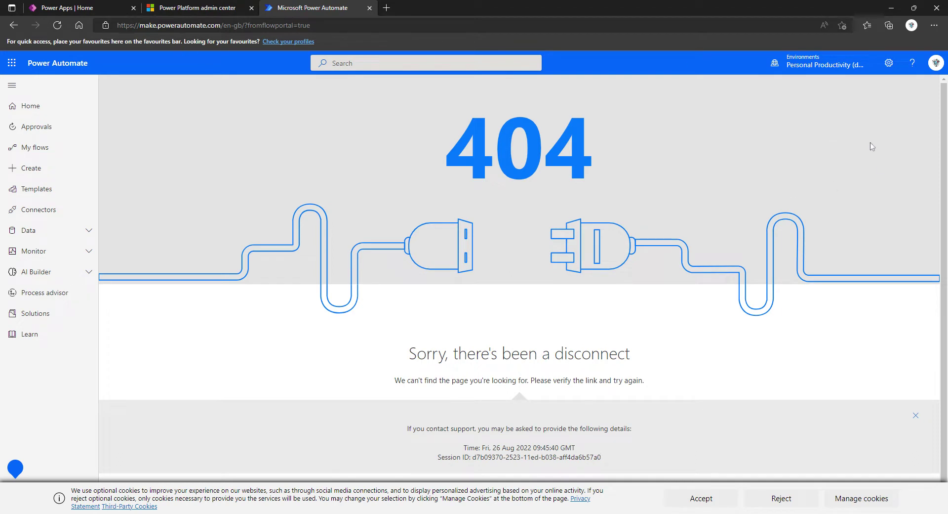
left_click(835, 64)
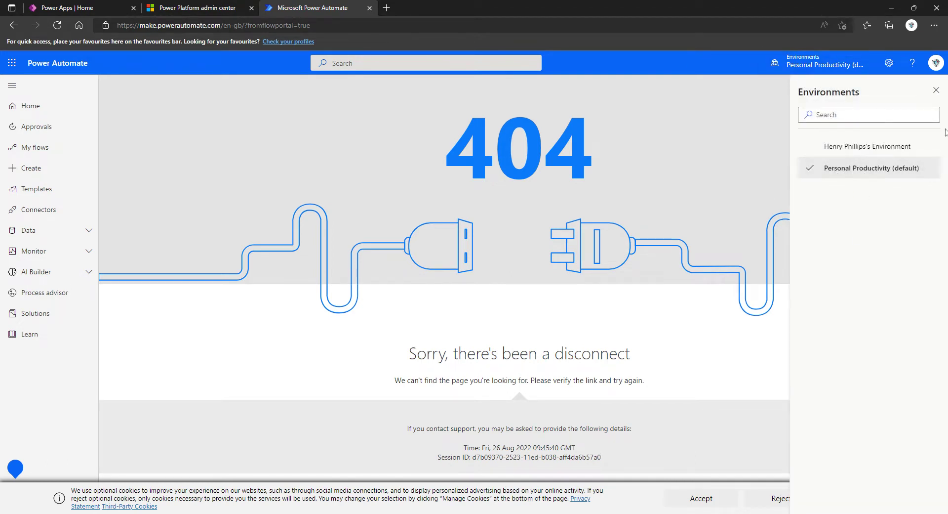
left_click(936, 90)
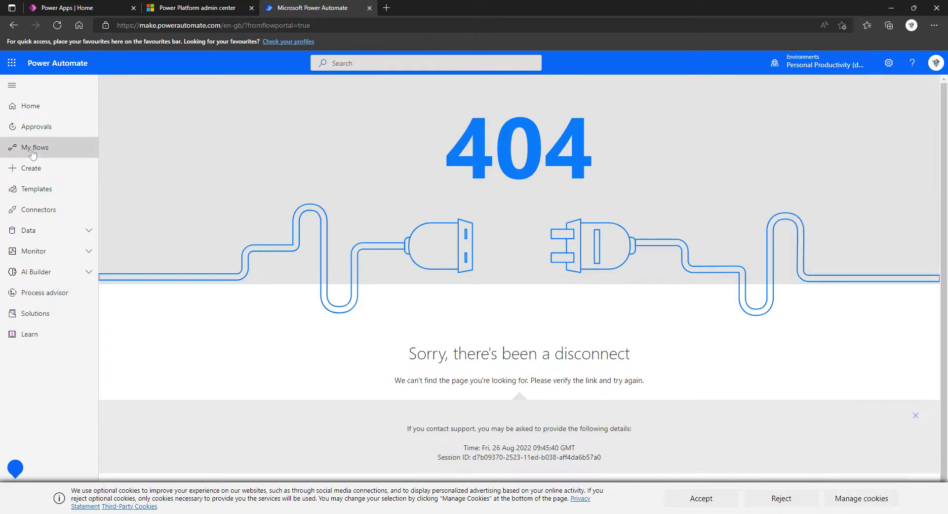
left_click(33, 155)
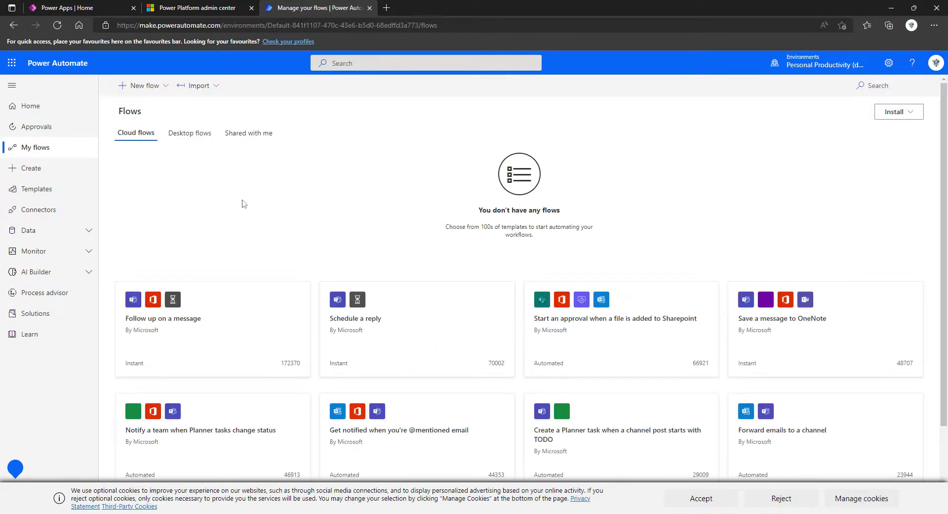
left_click(145, 86)
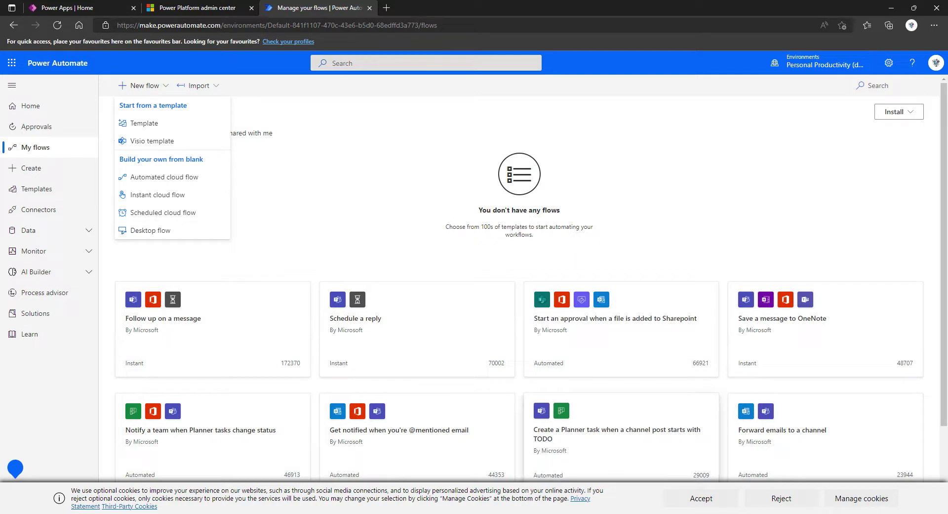
left_click(701, 498)
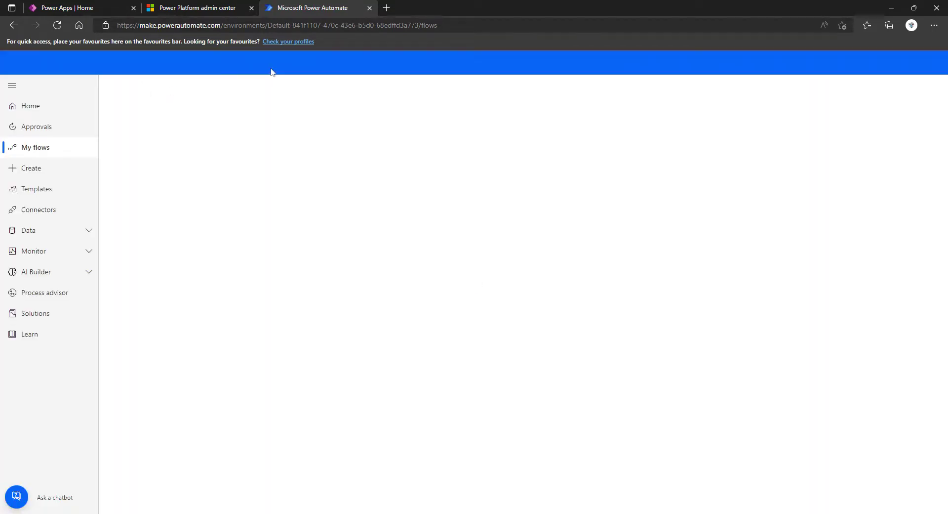
- Create an instant cloud flow named Data Policy Example that uses the Manually trigger a flow trigger
left_click(150, 86)
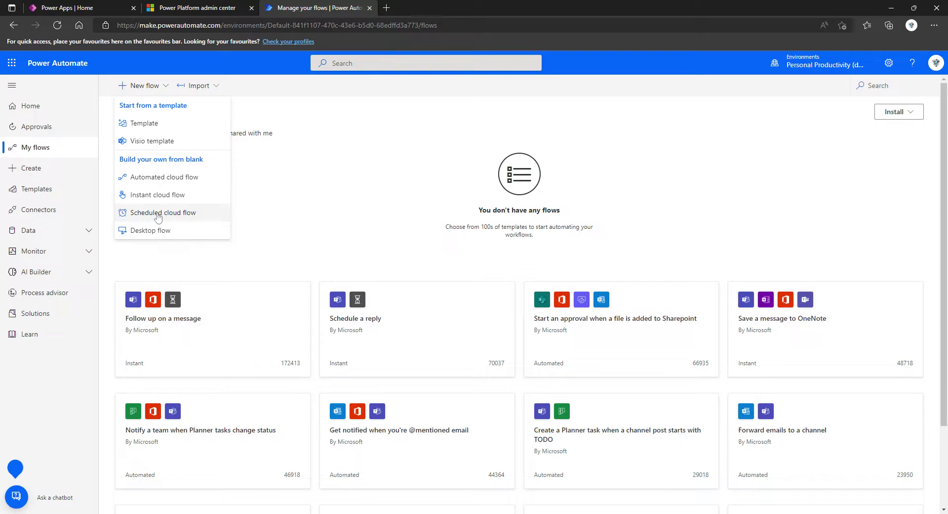
left_click(158, 195)
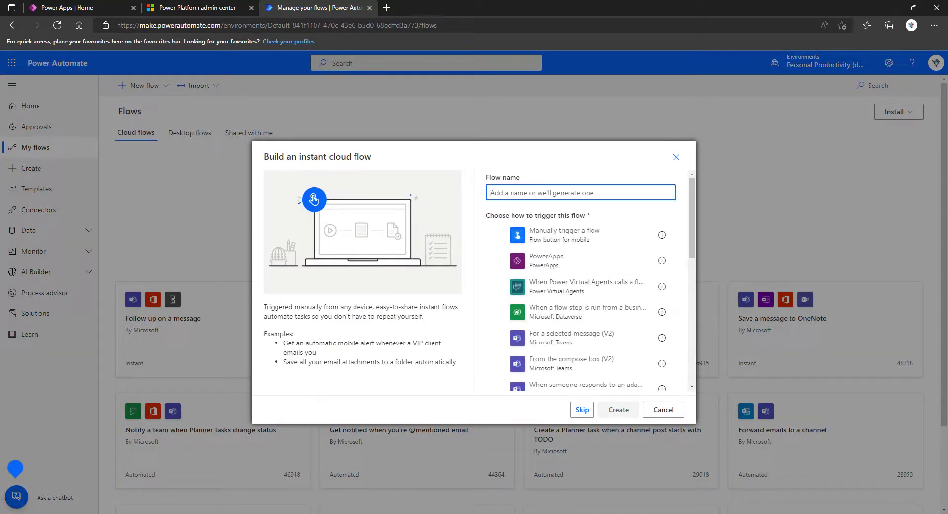
left_click(564, 235)
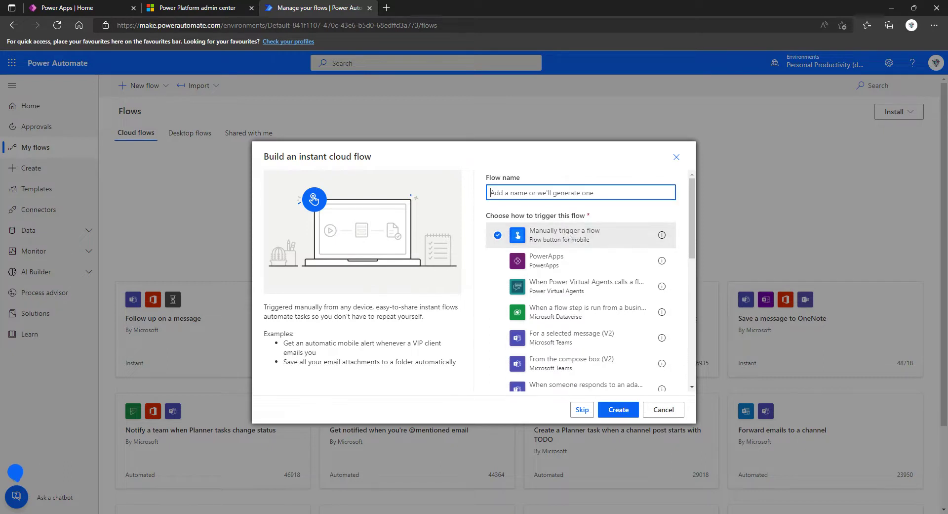
type("Data Po")
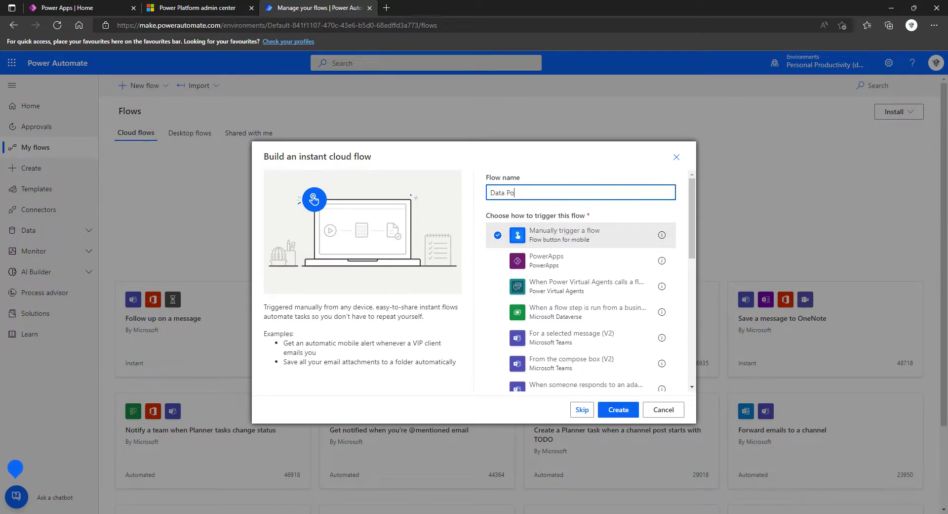
type("licy Example")
left_click(617, 410)
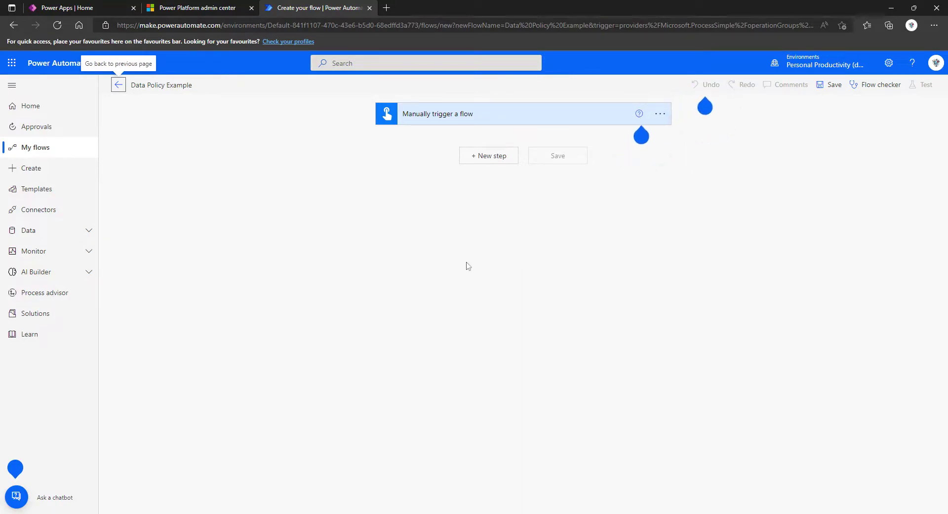
- Add the SharePoint Get file content action after the manual trigger and check its Site Address options, leaving the fields empty
left_click(487, 157)
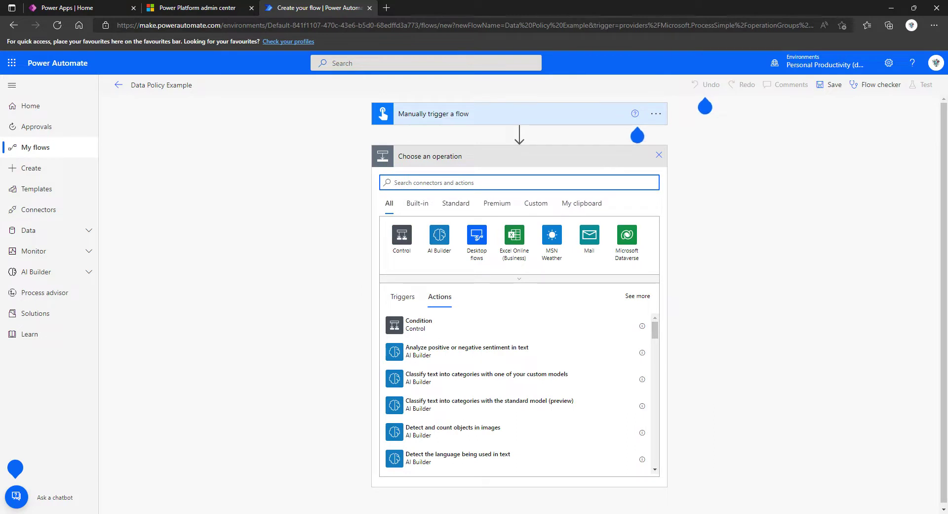
type("sharepoint")
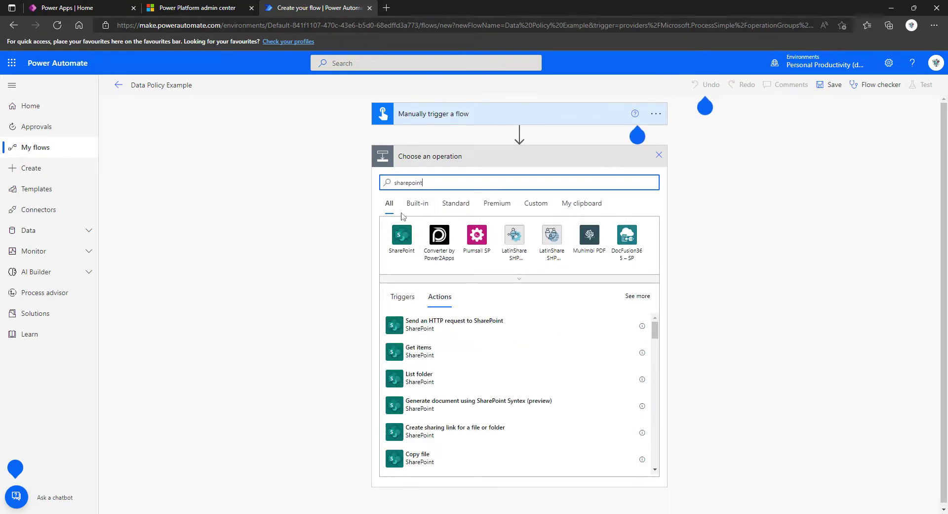
left_click(401, 236)
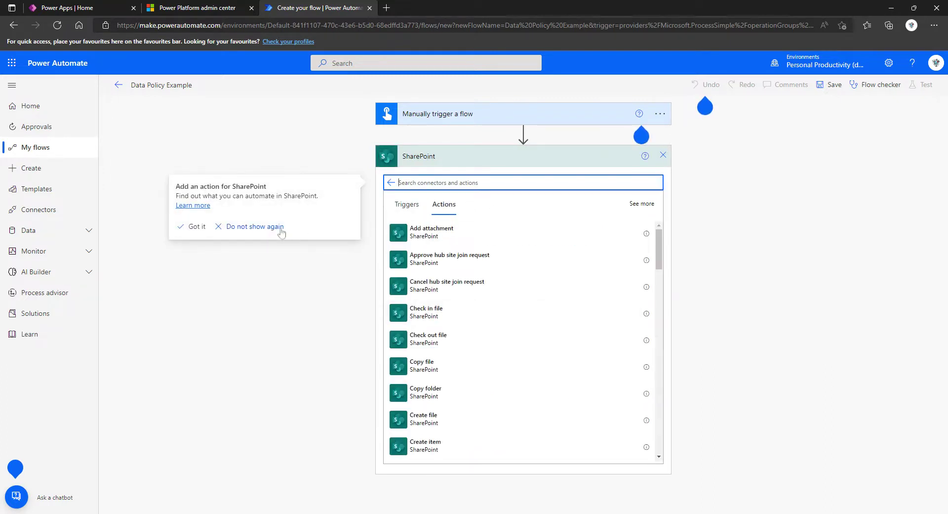
left_click(201, 226)
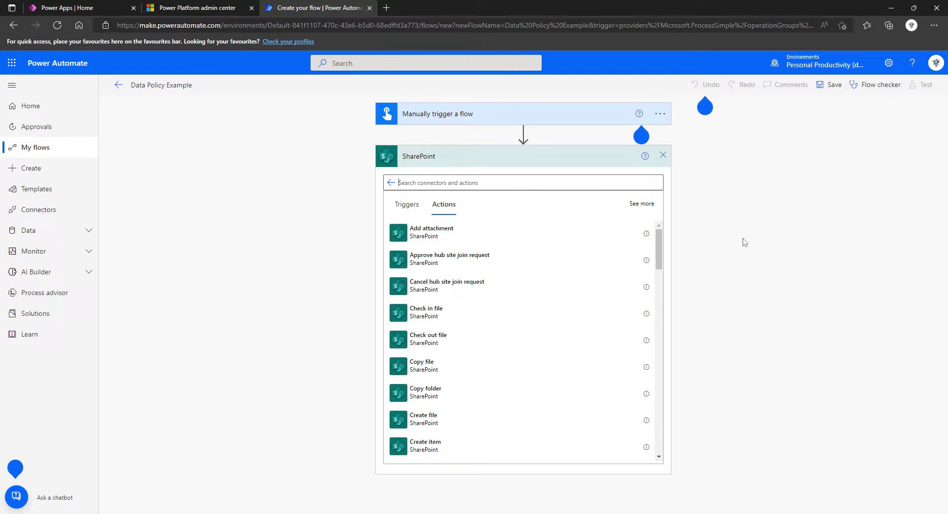
scroll(487, 294, "down", 3)
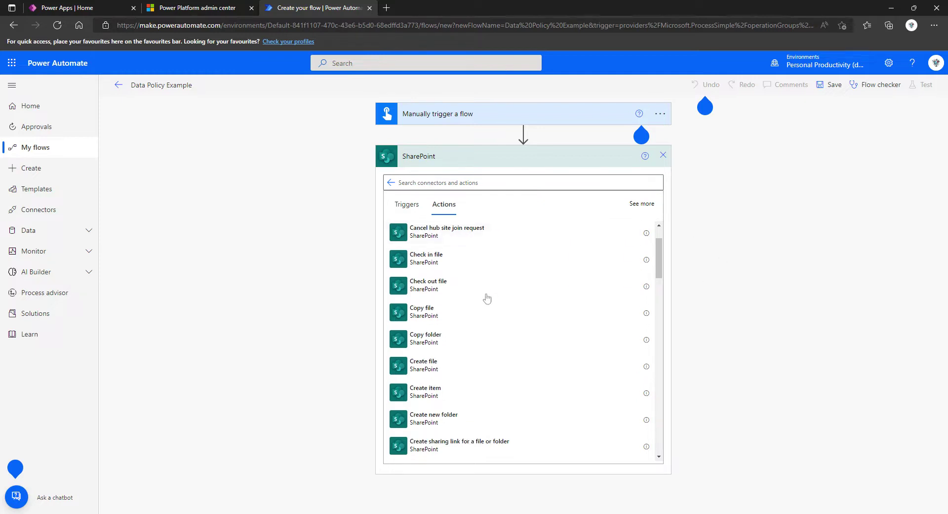
scroll(486, 285, "down", 2)
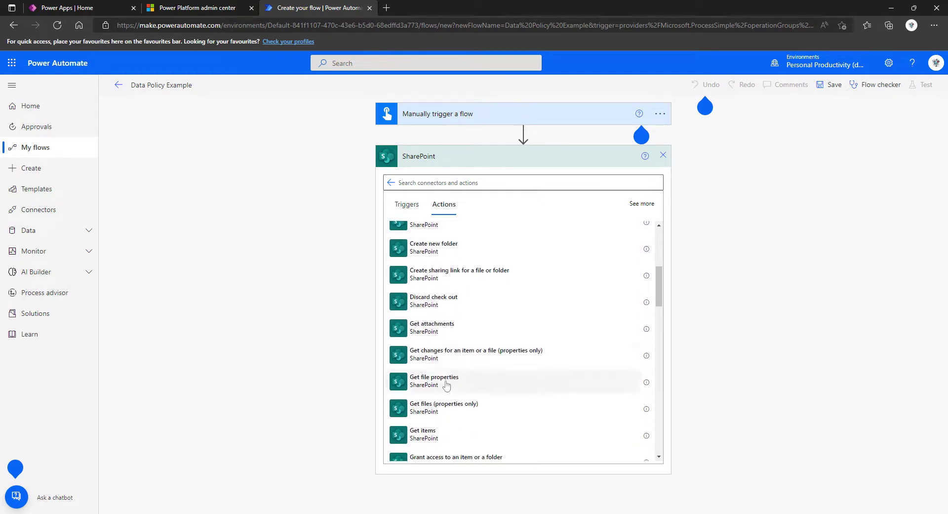
scroll(439, 425, "down", 2)
scroll(450, 327, "down", 2)
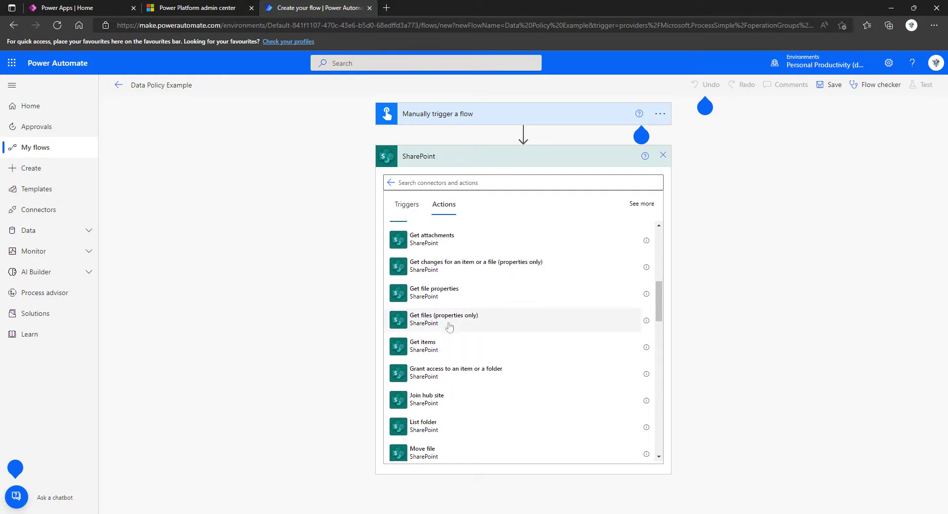
scroll(449, 327, "up", 1)
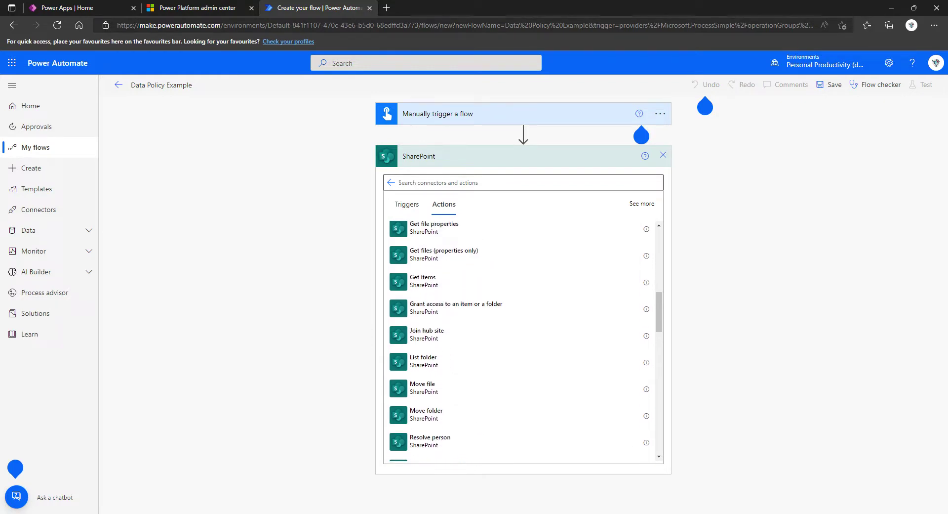
type("get file")
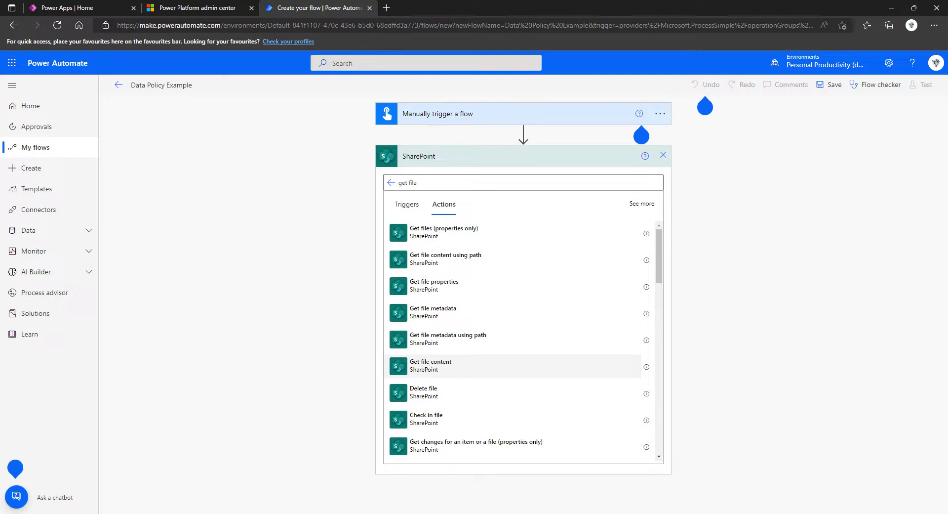
left_click(437, 368)
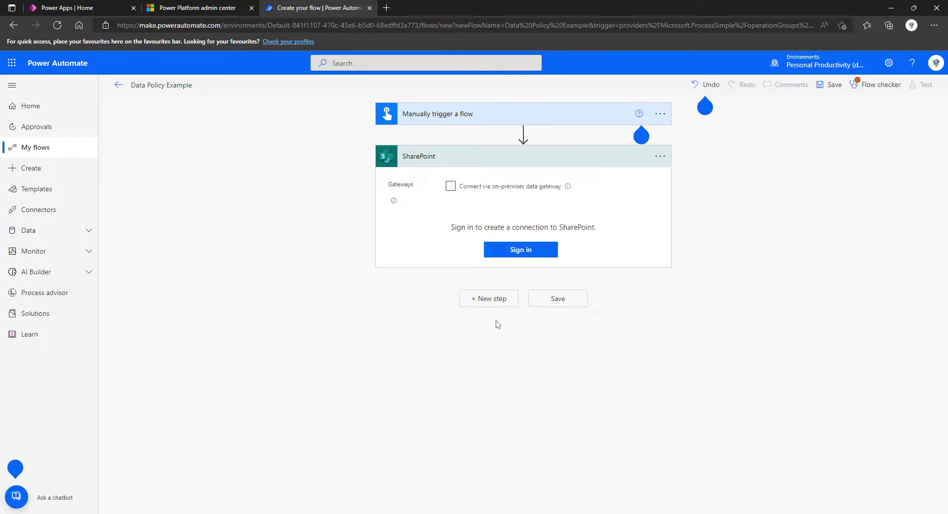
left_click(651, 178)
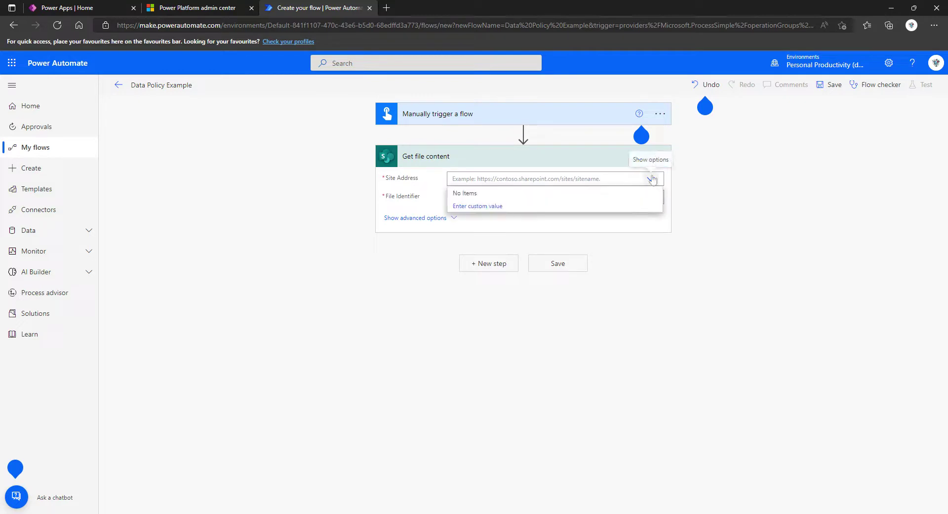
left_click(420, 211)
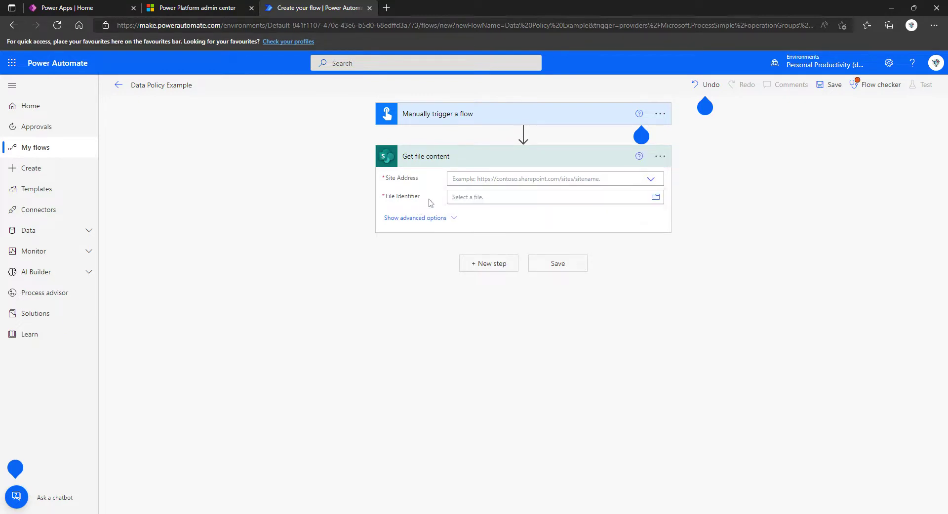
- Add a OneDrive Create file action after Get file content, signing in to OneDrive and using the SharePoint File Content as its content
left_click(497, 269)
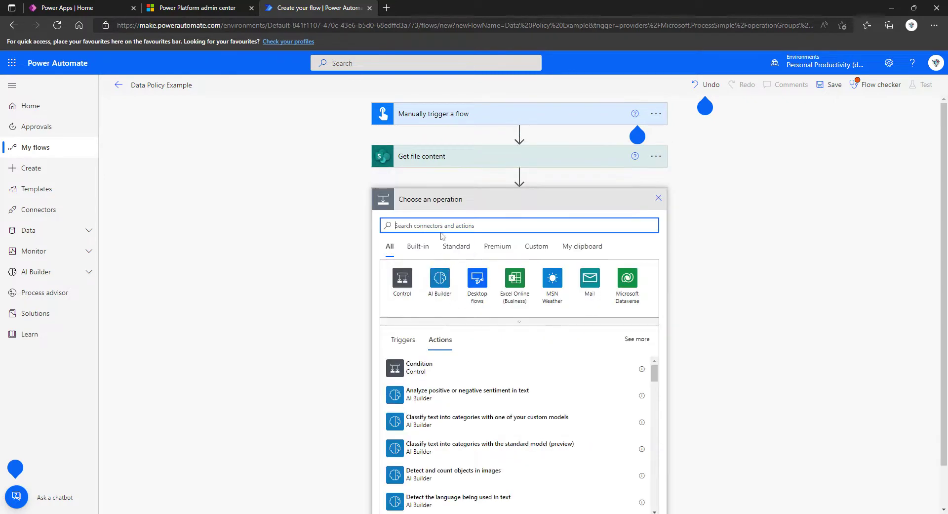
type("onedrive")
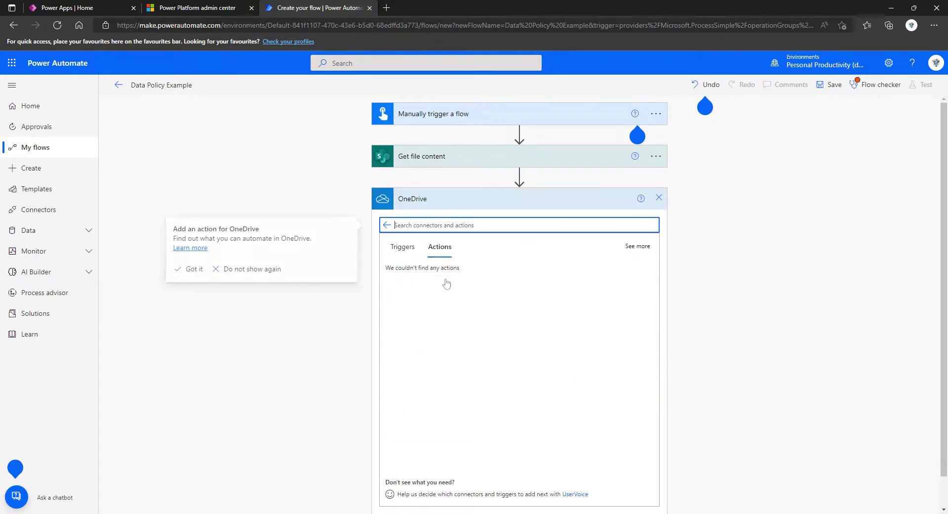
left_click(447, 284)
left_click(489, 279)
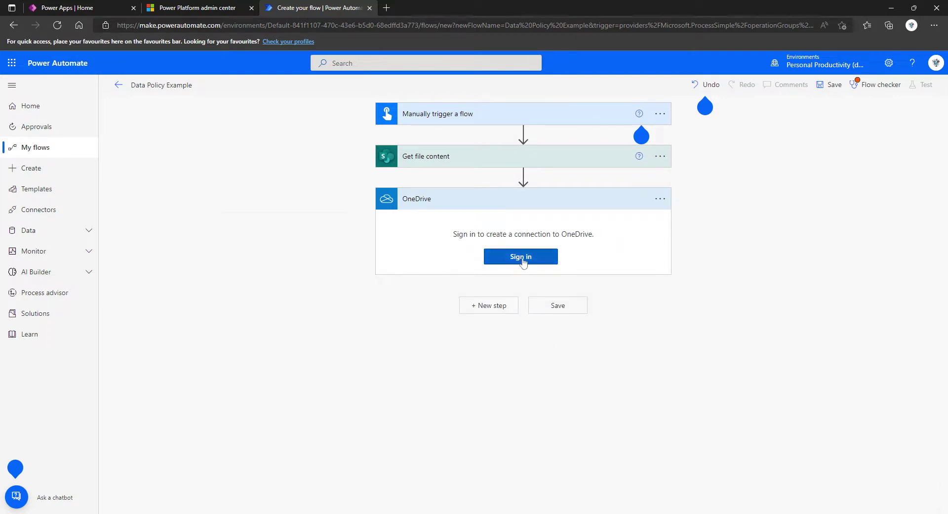
left_click(523, 257)
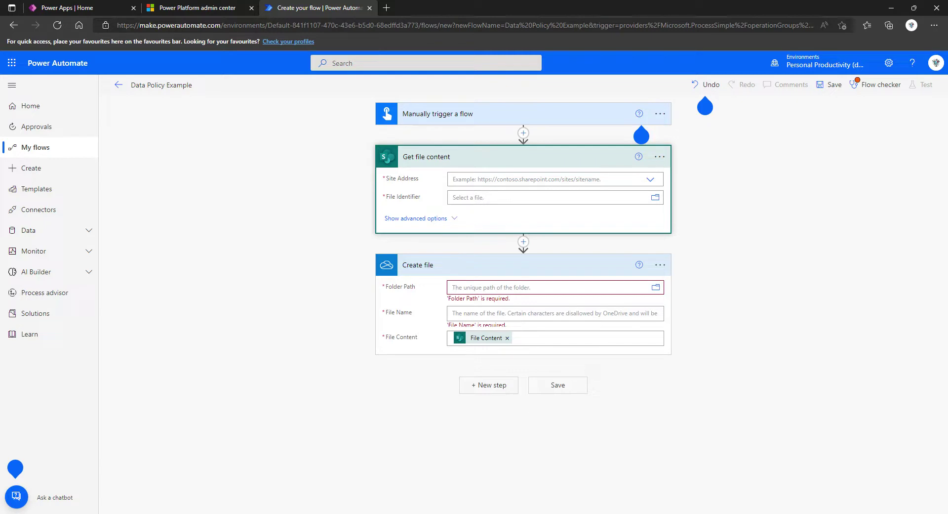
- Examine the flow's errors in the Flow checker
left_click(875, 84)
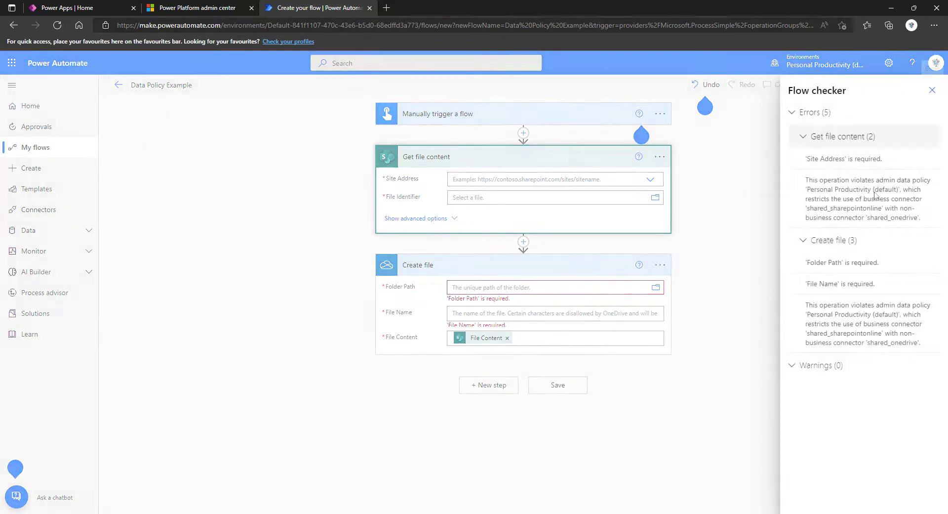